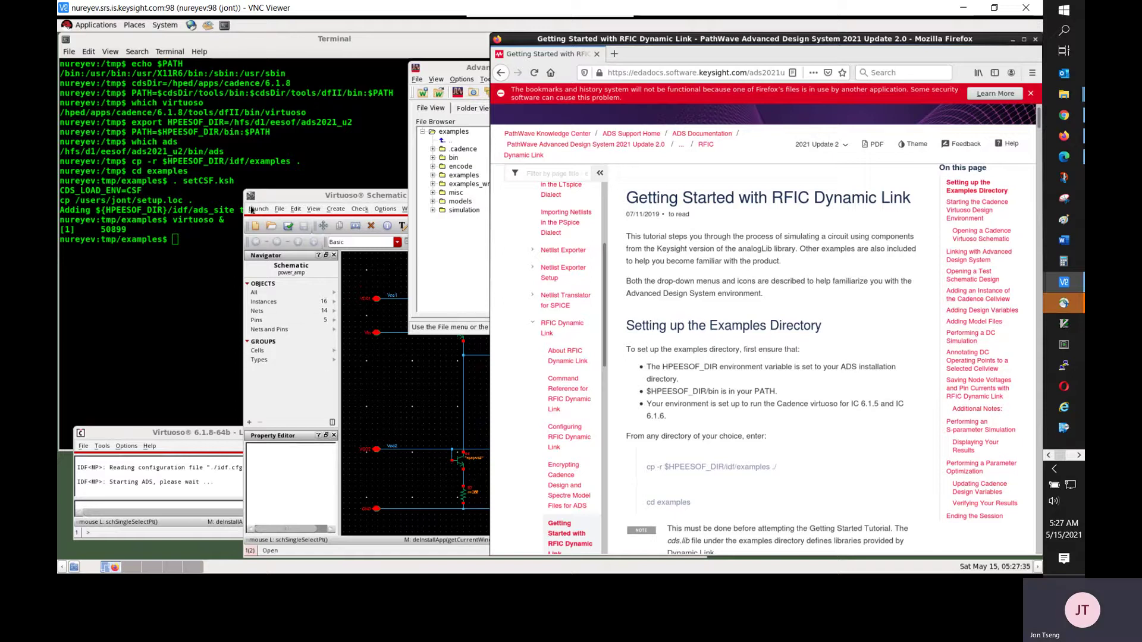
- Switch to the Advanced Design System main window and open the examples_wrk workspace from /tmp/examples
left_click(256, 209)
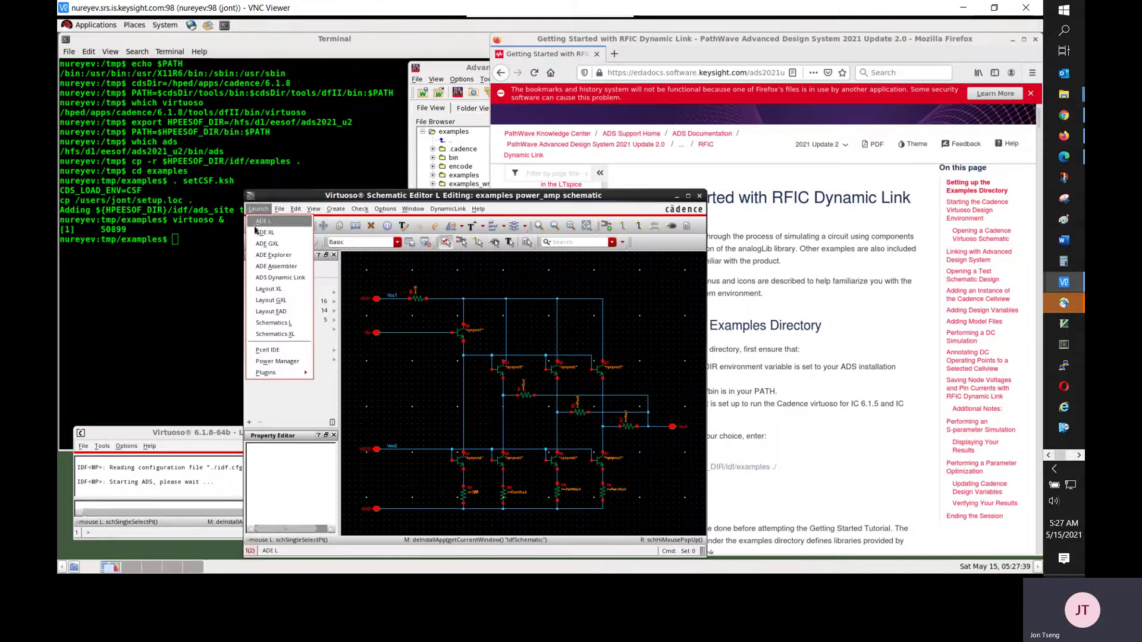
left_click(448, 69)
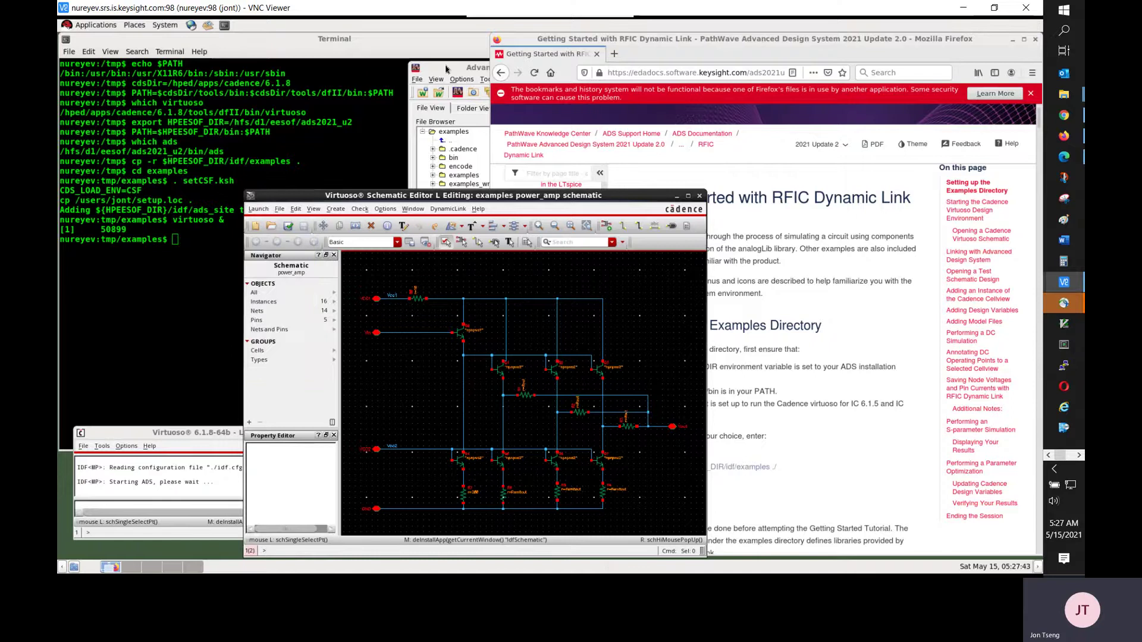
left_click(448, 69)
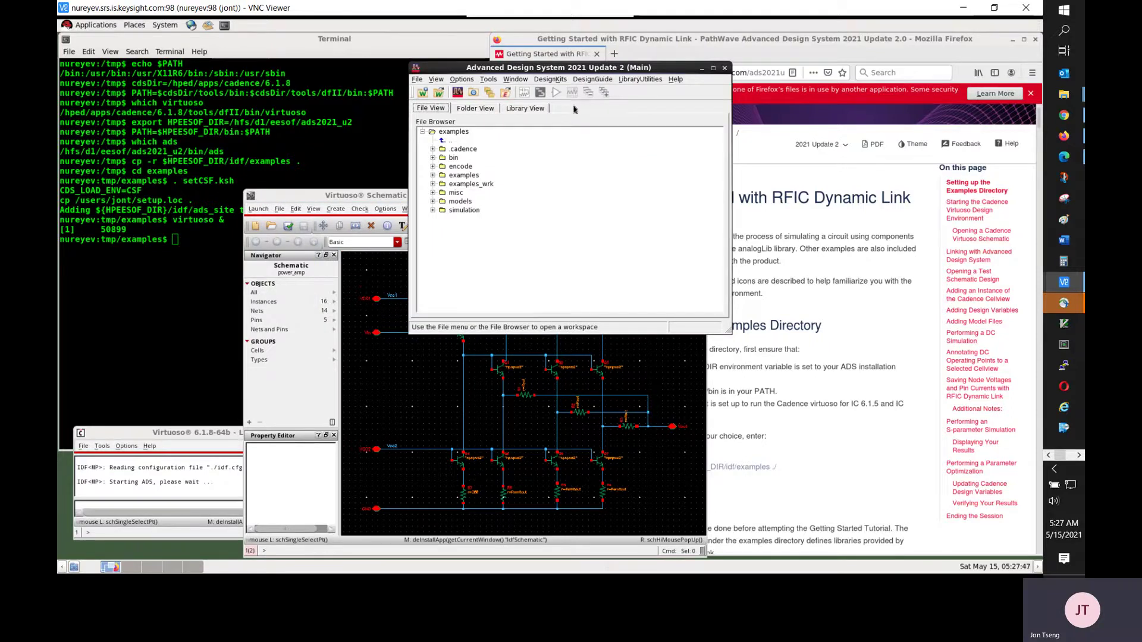
left_click(441, 97)
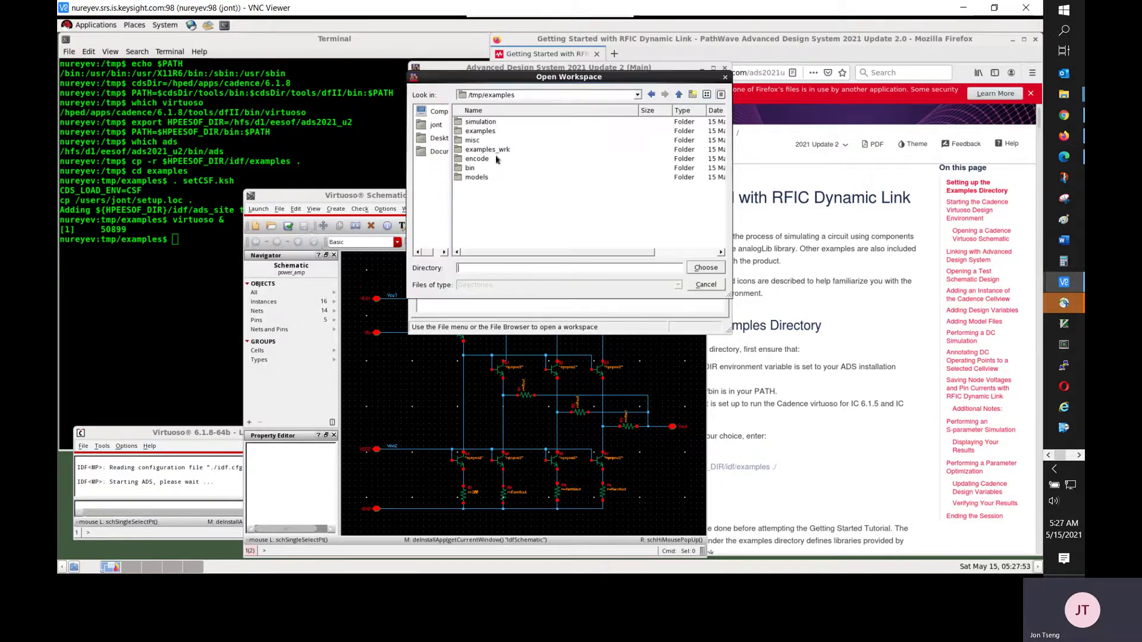
left_click(499, 150)
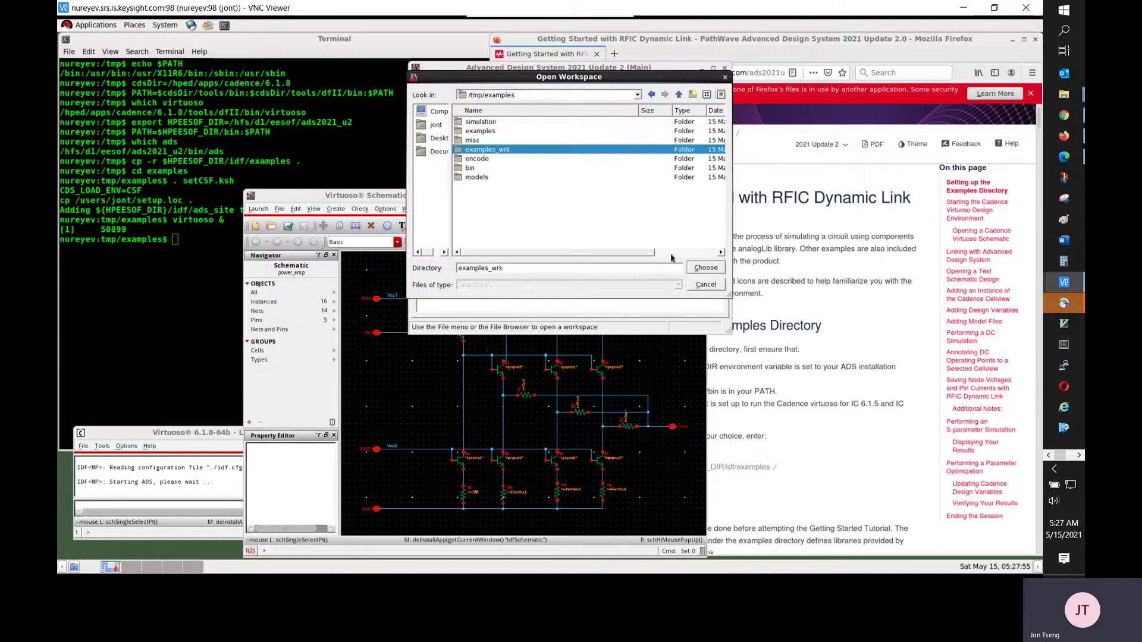
left_click(704, 268)
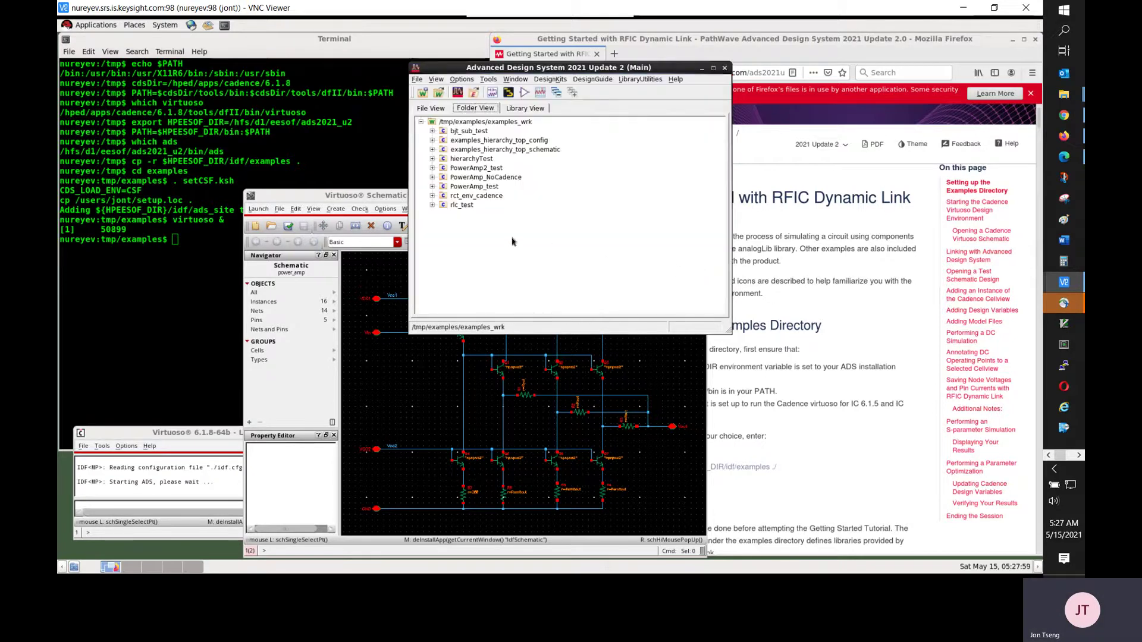
- Open the schematic view of the PowerAmp_test cell and enlarge its window so the whole test circuit fits
left_click(432, 187)
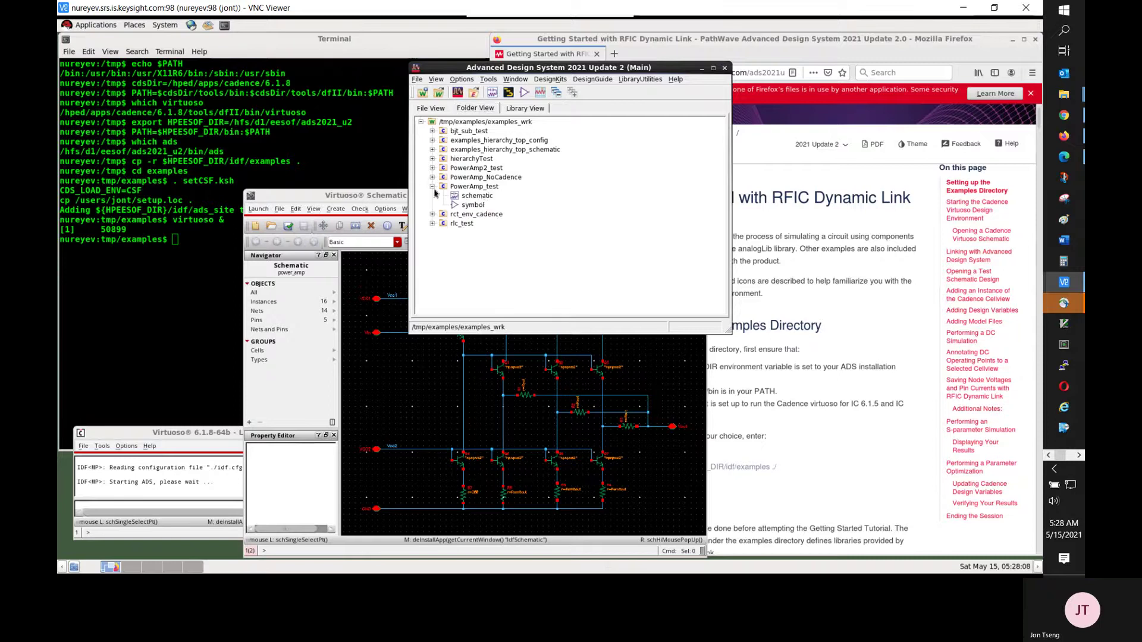
left_click(480, 200)
right_click(493, 199)
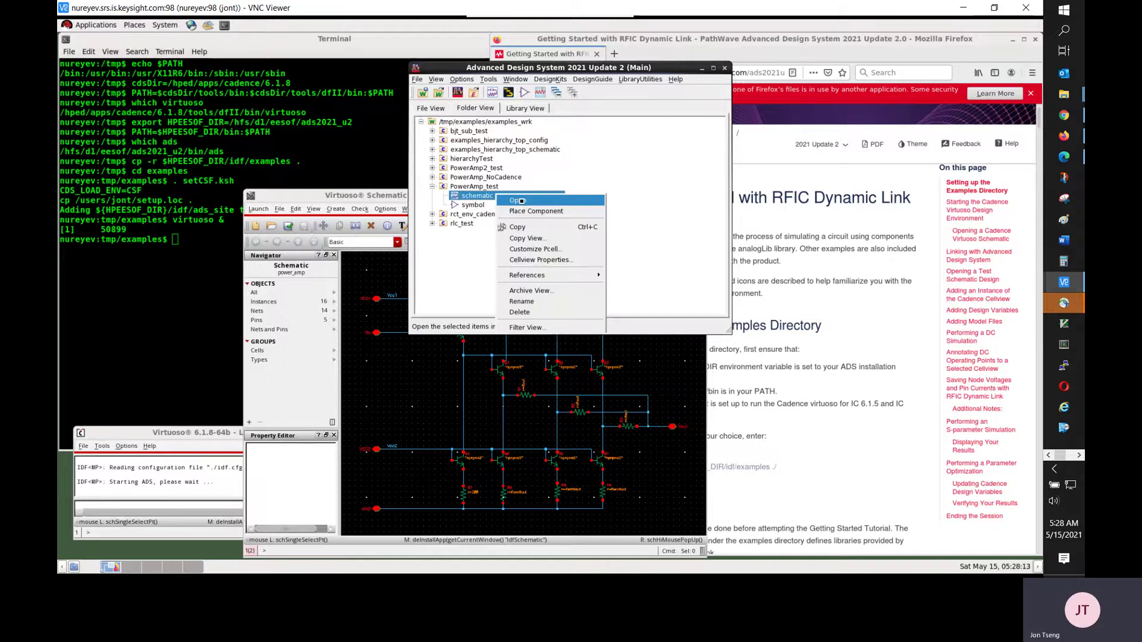
left_click(521, 201)
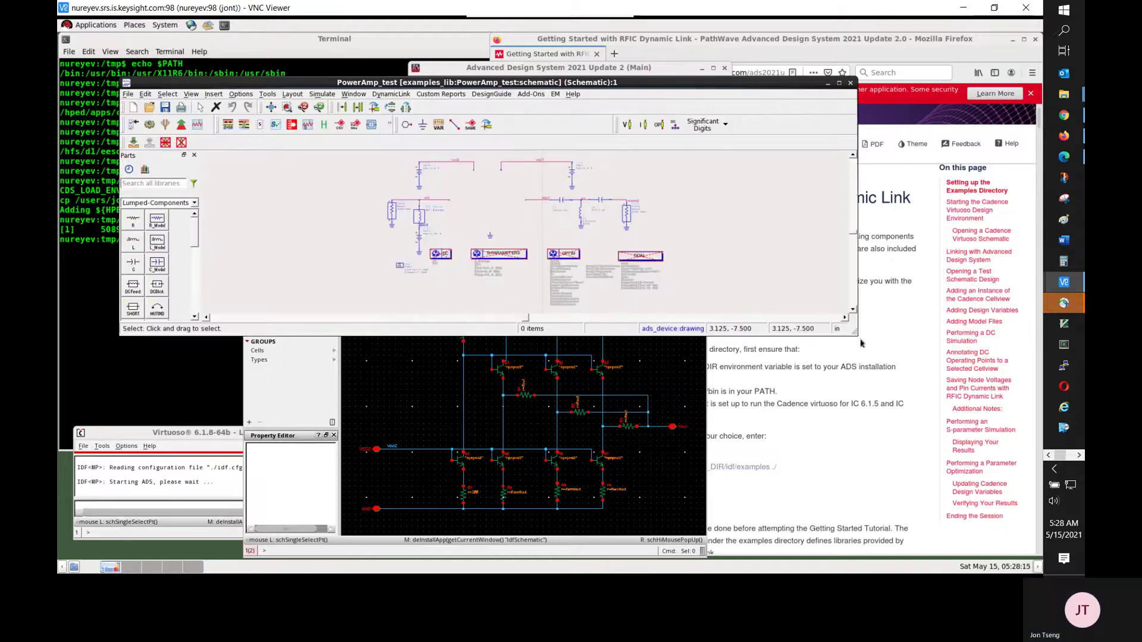
left_click_drag(858, 339, 860, 341)
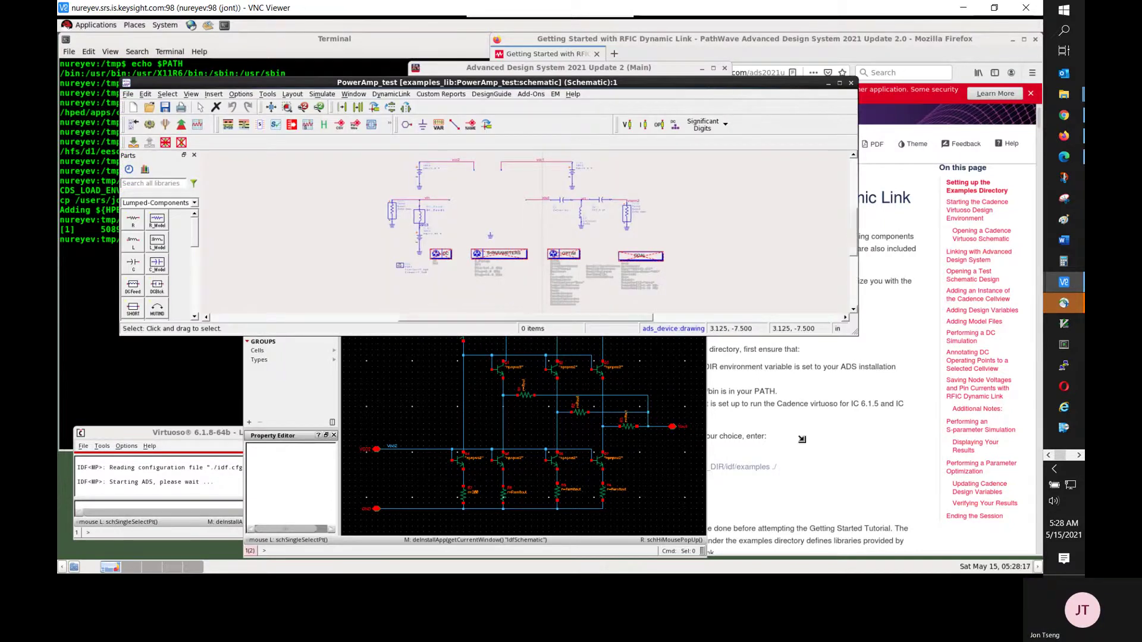
left_click_drag(802, 439, 753, 458)
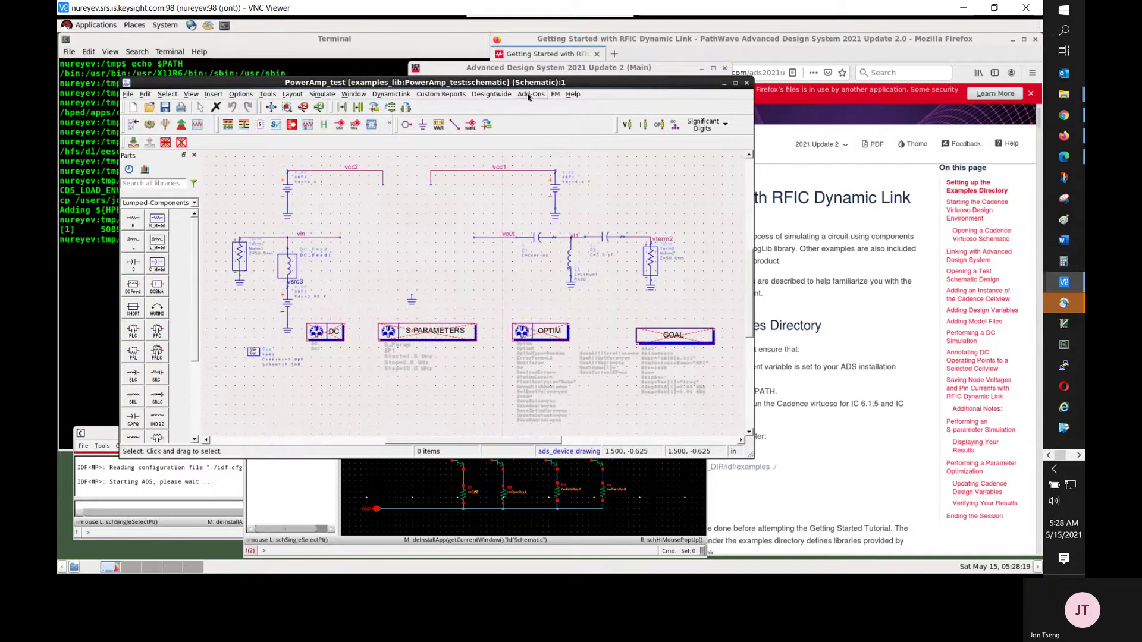
left_click_drag(529, 86, 777, 95)
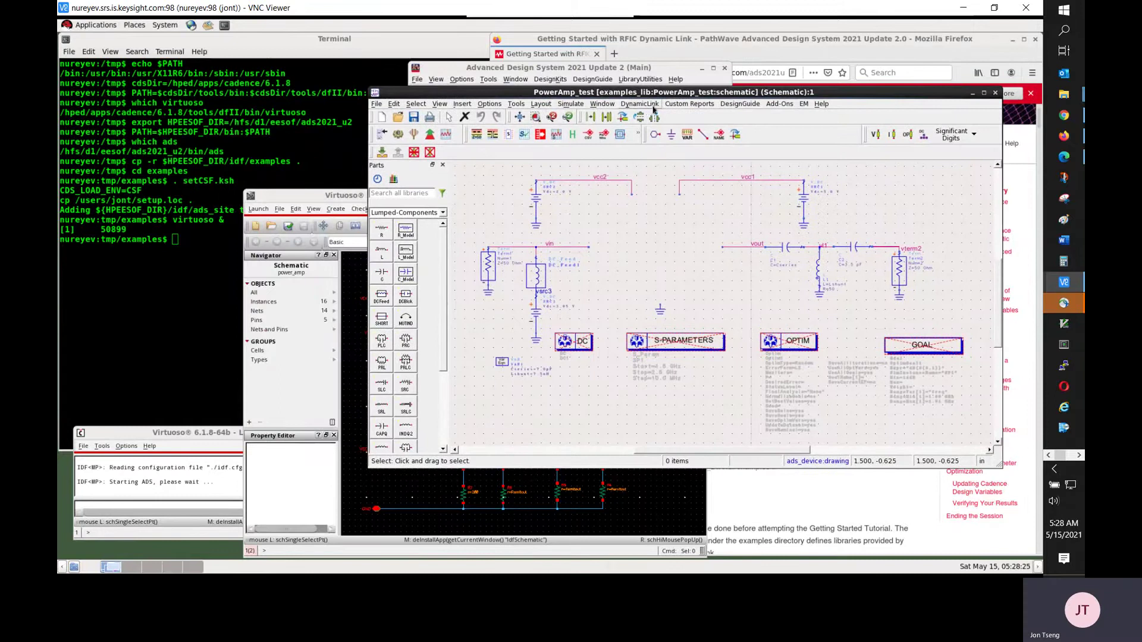
- Start adding a Dynamic Link cellview instance, uncover the Select Design dialog and accept library examples, cell power_amp, view schematic
left_click(656, 108)
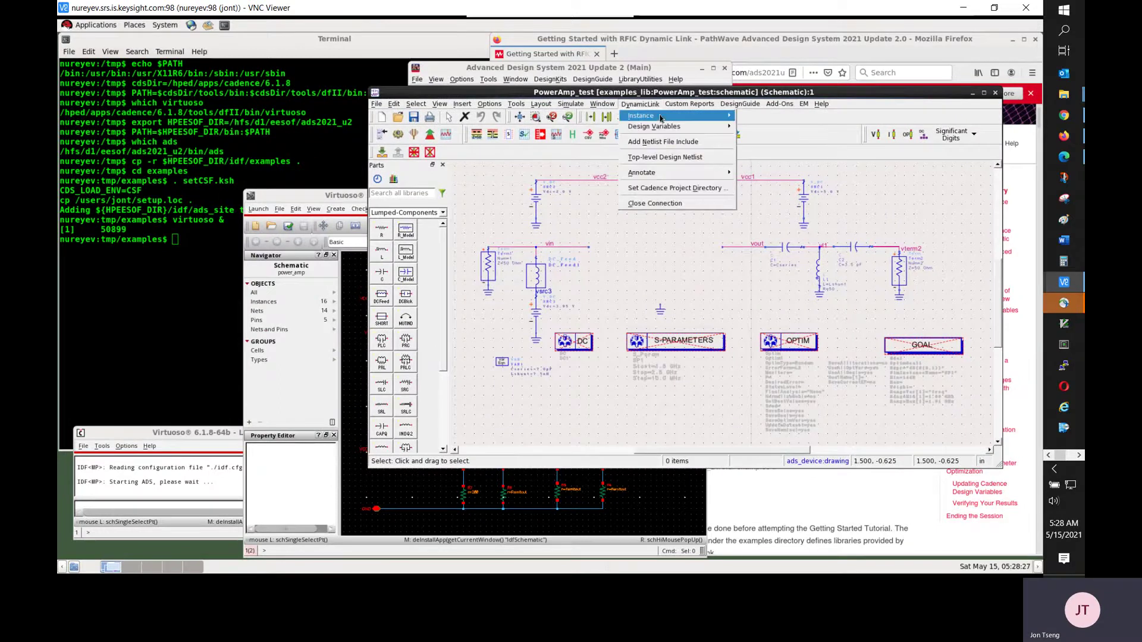
mouse_move(660, 119)
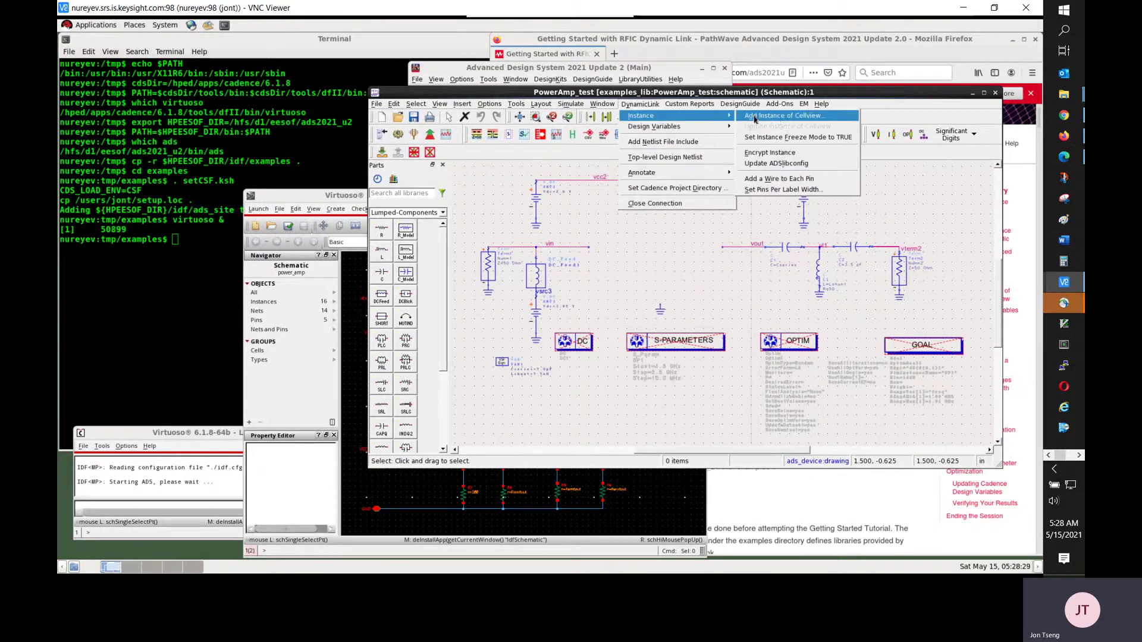
left_click(804, 119)
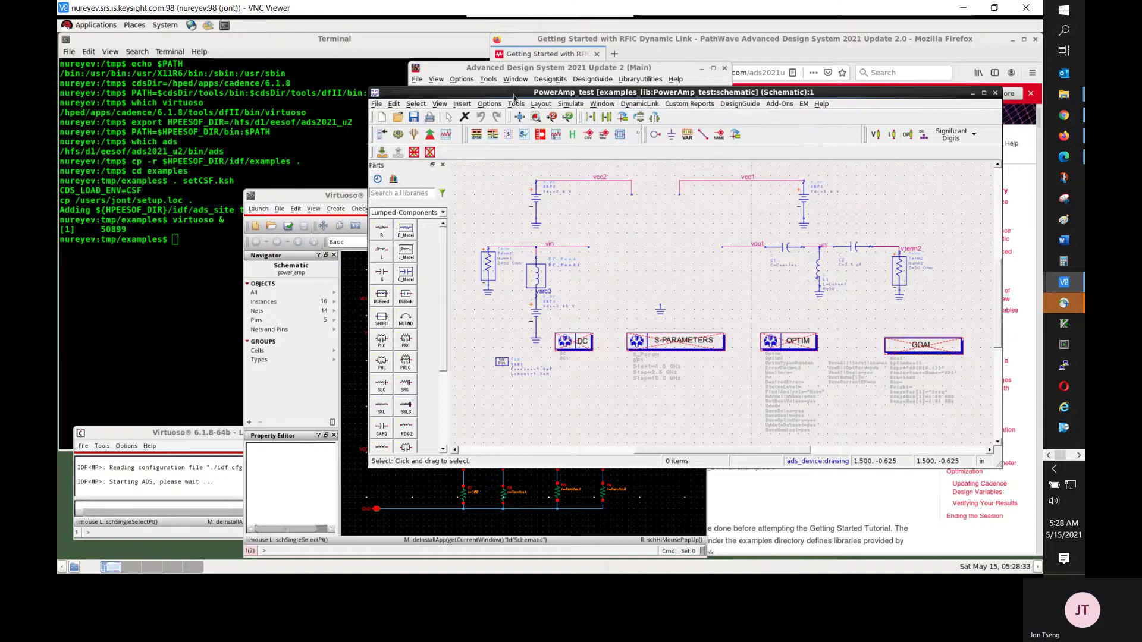
left_click_drag(513, 97, 612, 165)
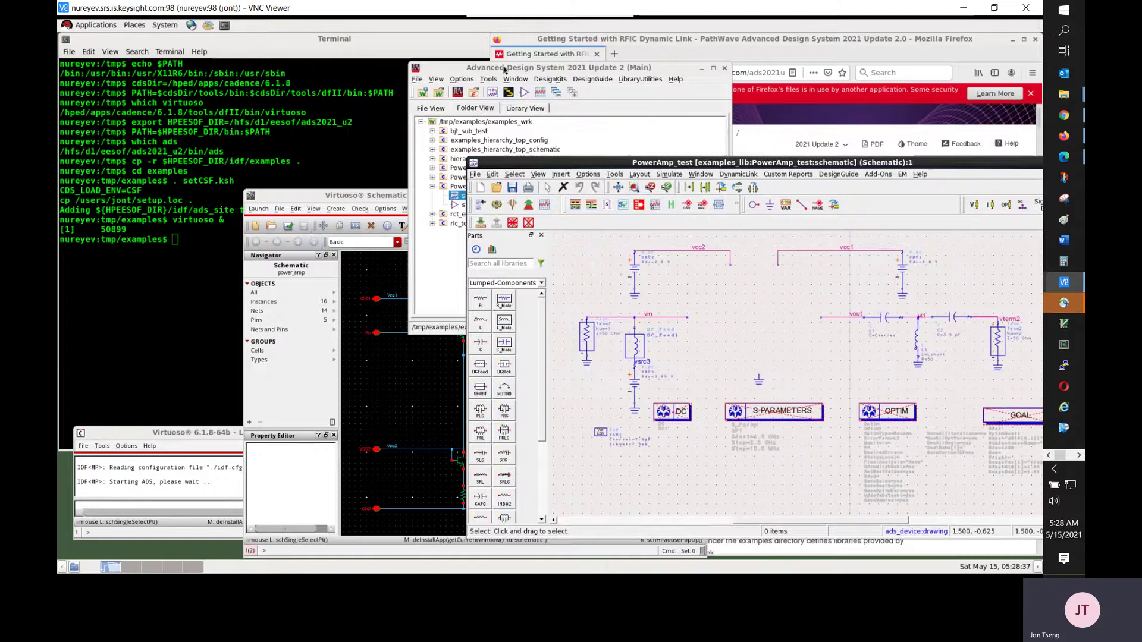
left_click_drag(504, 69, 560, 40)
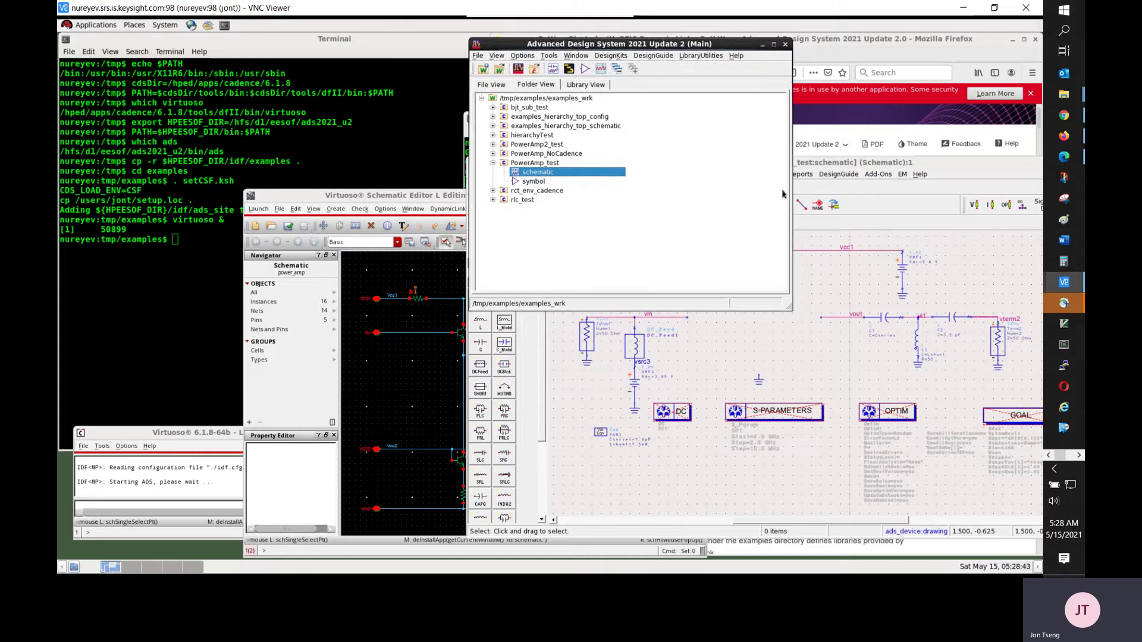
left_click(971, 172)
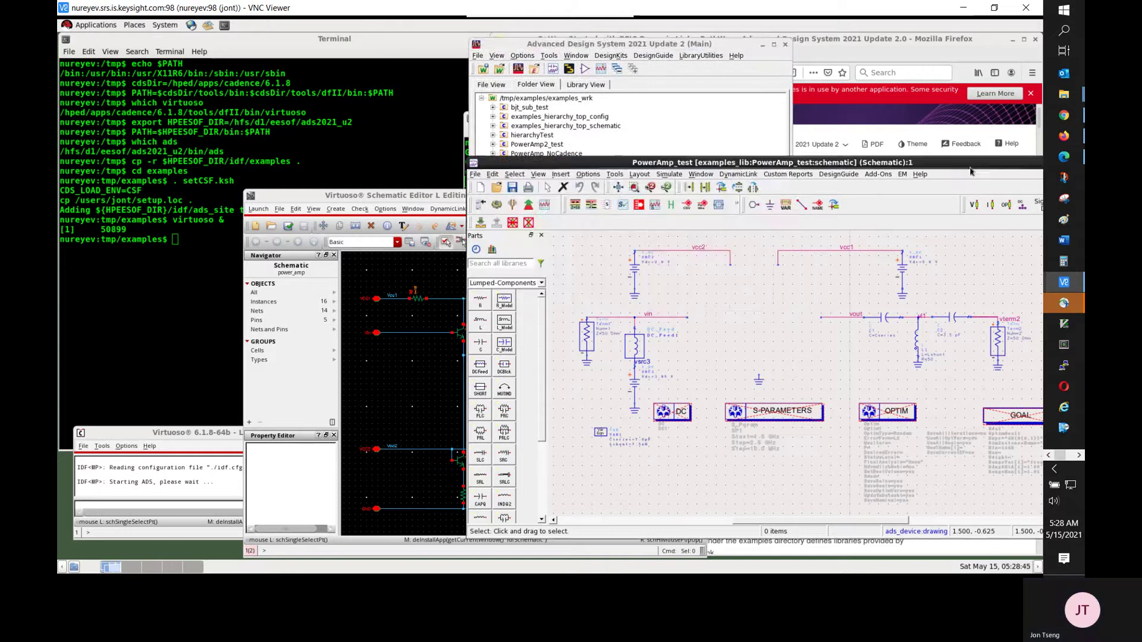
left_click_drag(970, 170, 950, 185)
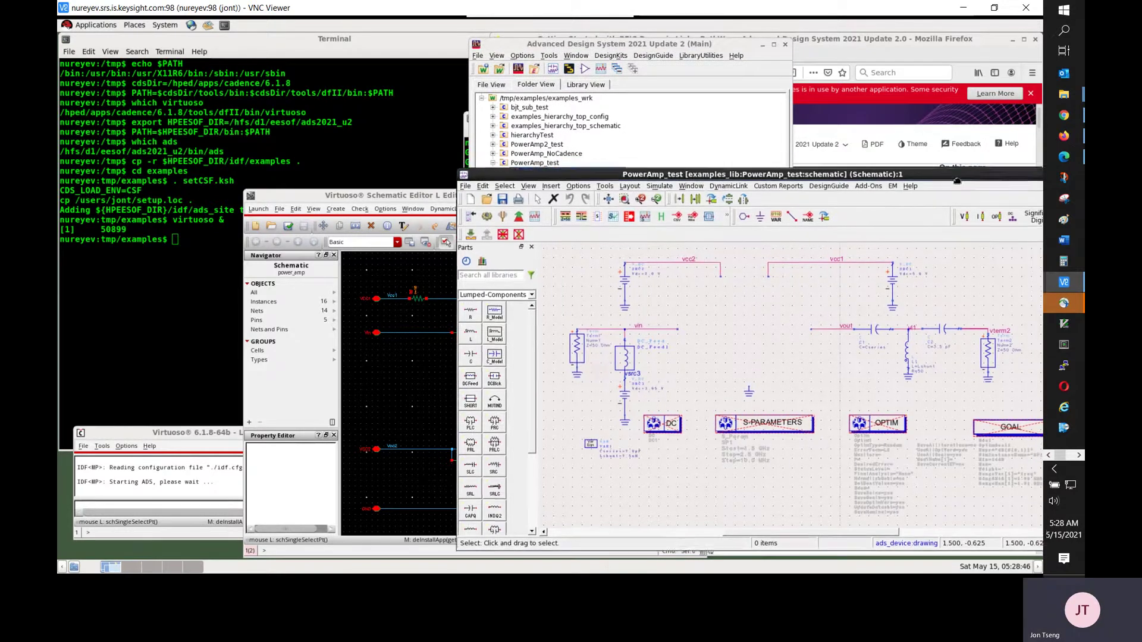
left_click_drag(421, 195, 409, 244)
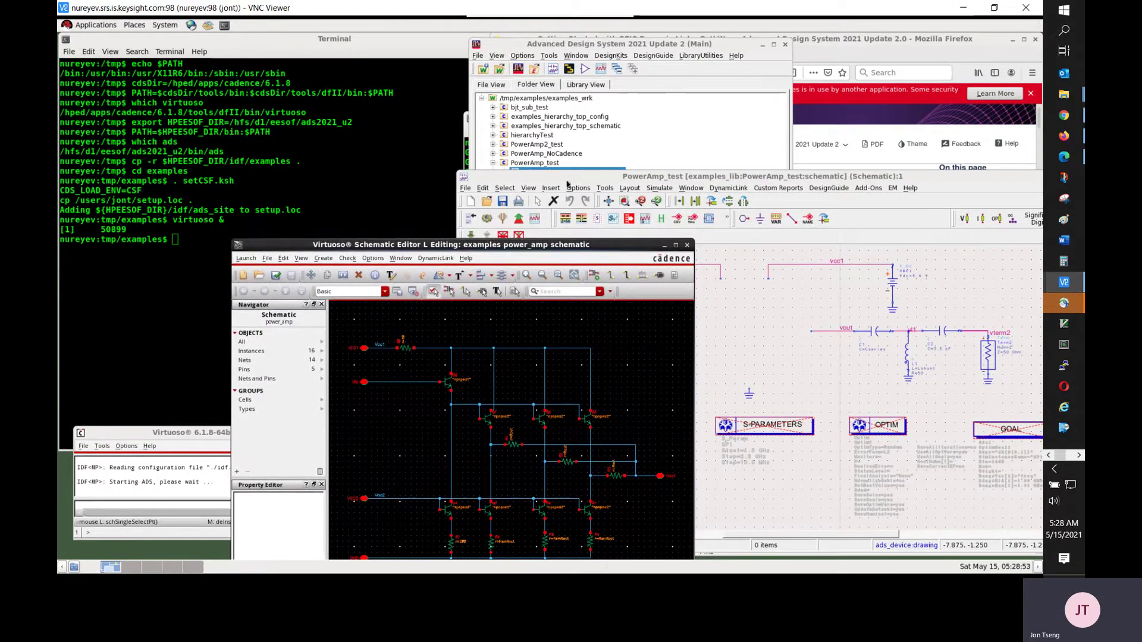
left_click_drag(567, 182, 613, 183)
left_click_drag(587, 46, 667, 51)
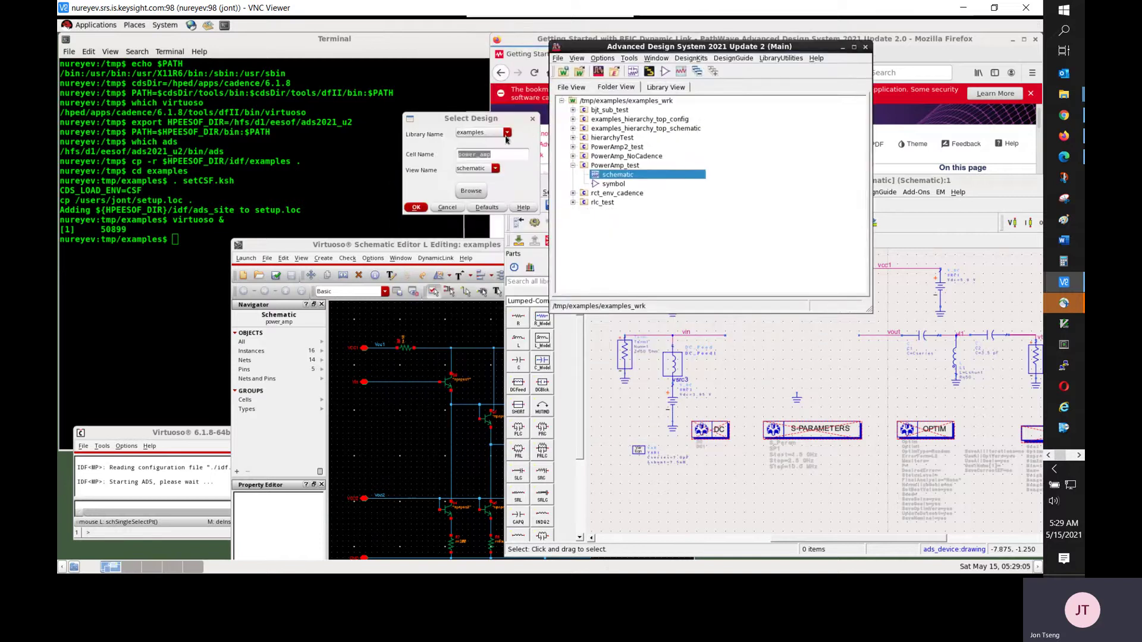
left_click(456, 245)
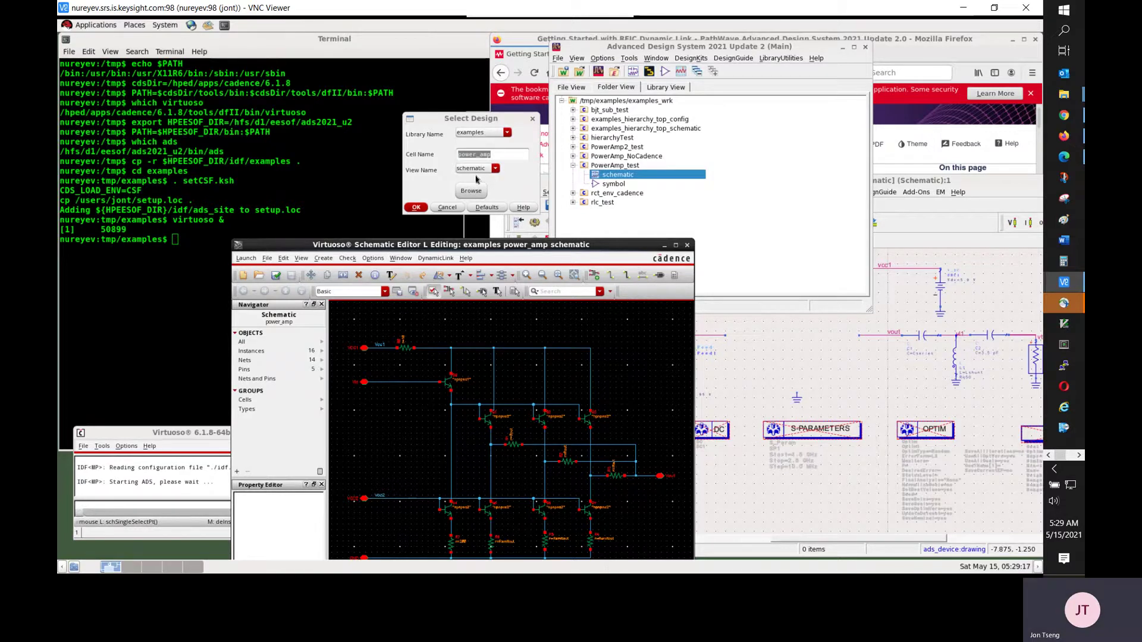
left_click(415, 208)
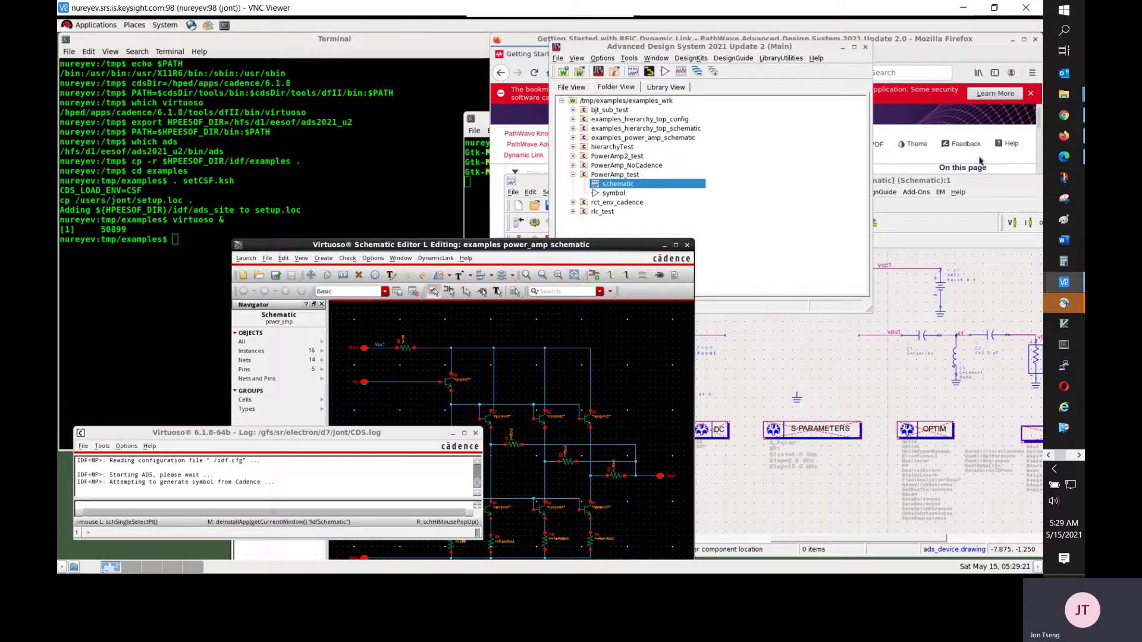
- Place the power amplifier symbol between the vin and vout wires of the PowerAmp_test schematic and end the placement command
left_click(1002, 206)
left_click_drag(985, 181, 819, 60)
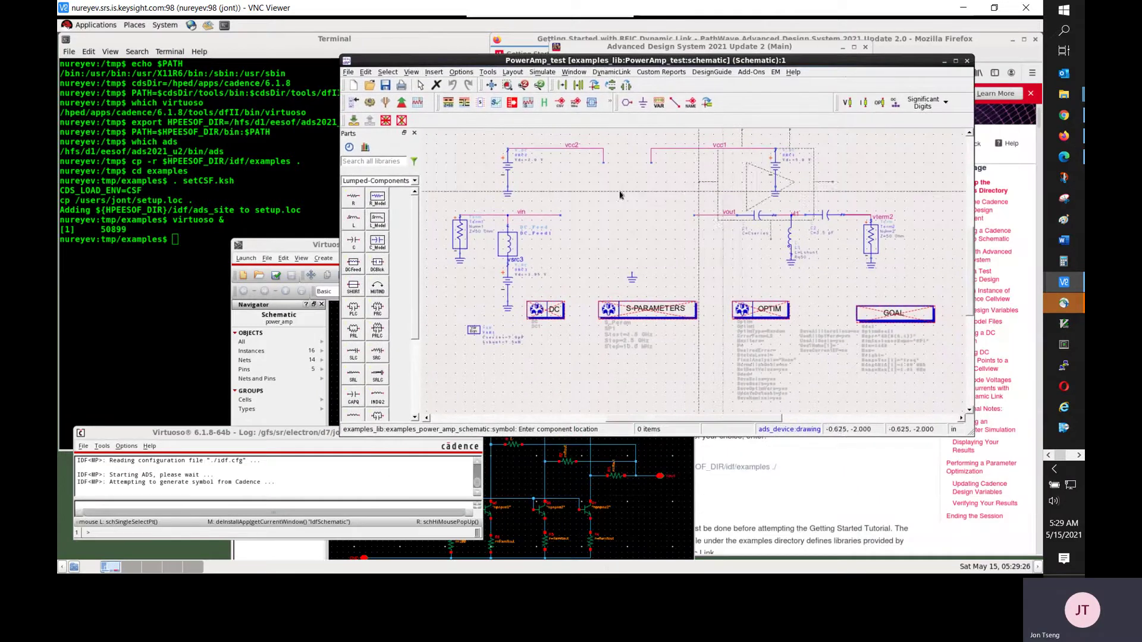
left_click(563, 227)
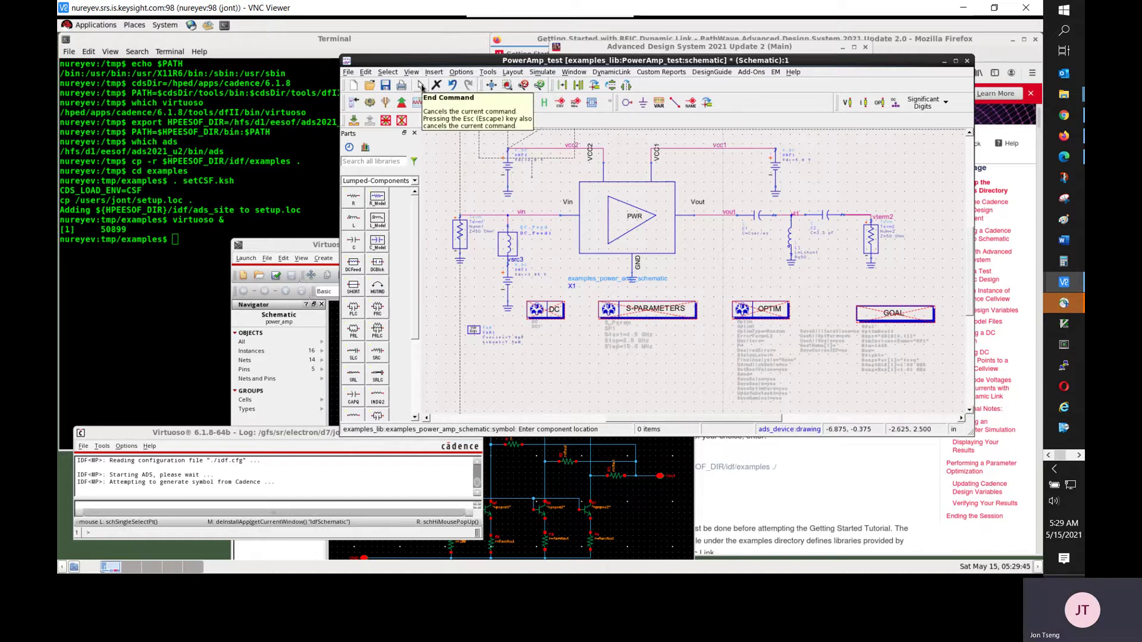
left_click(421, 88)
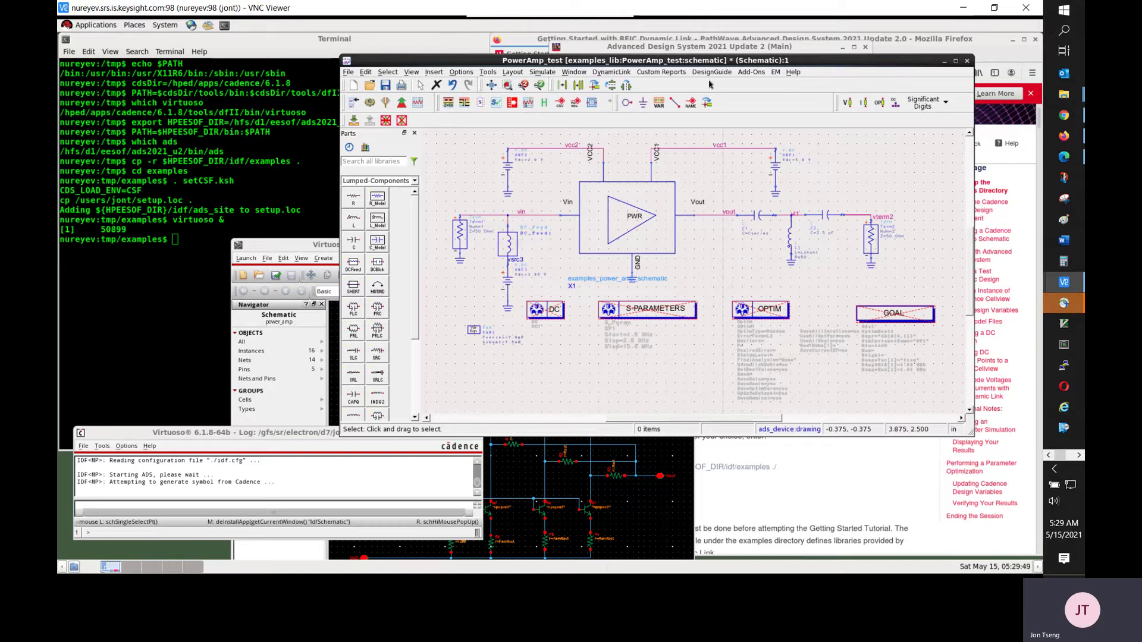
- Get the Cadence design variables through Dynamic Link into the PowerAmp_test schematic
left_click(628, 74)
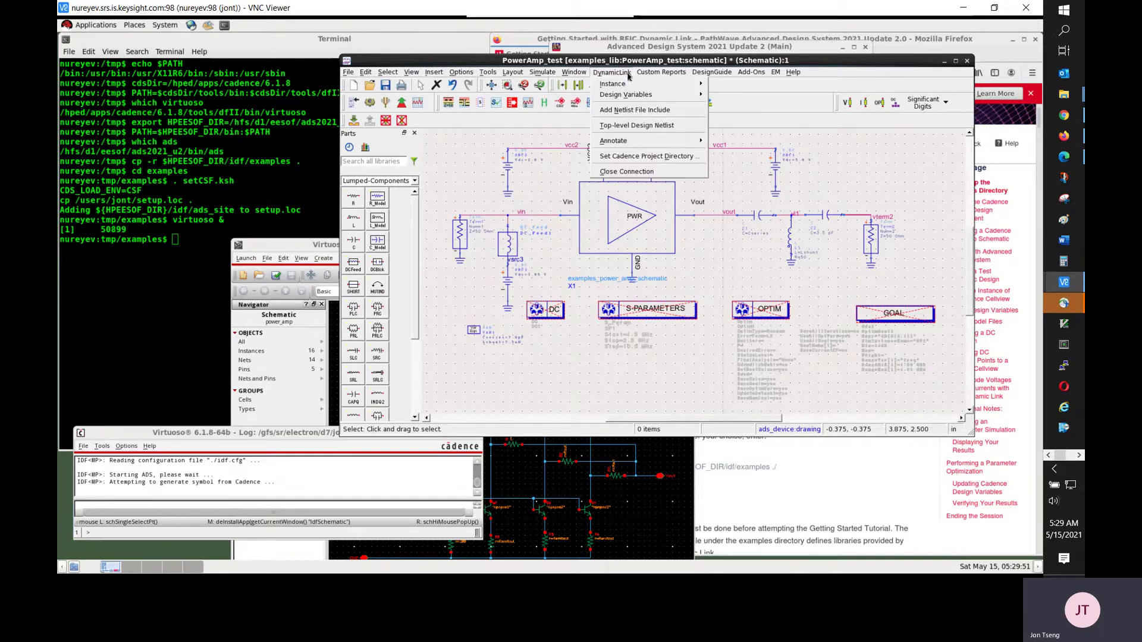
mouse_move(632, 96)
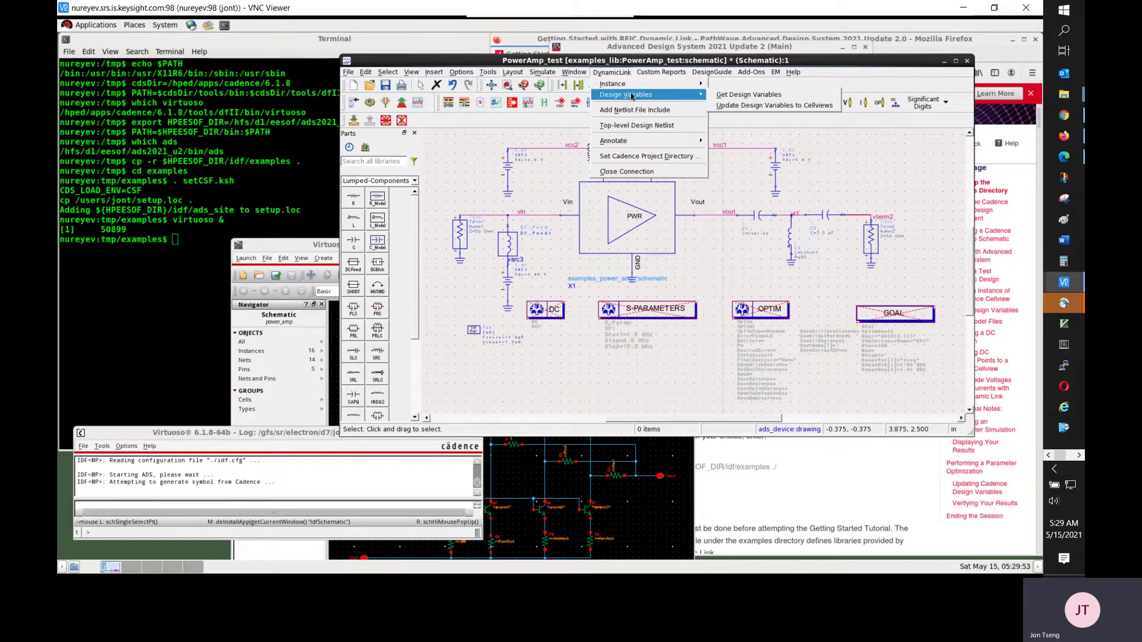
left_click(734, 99)
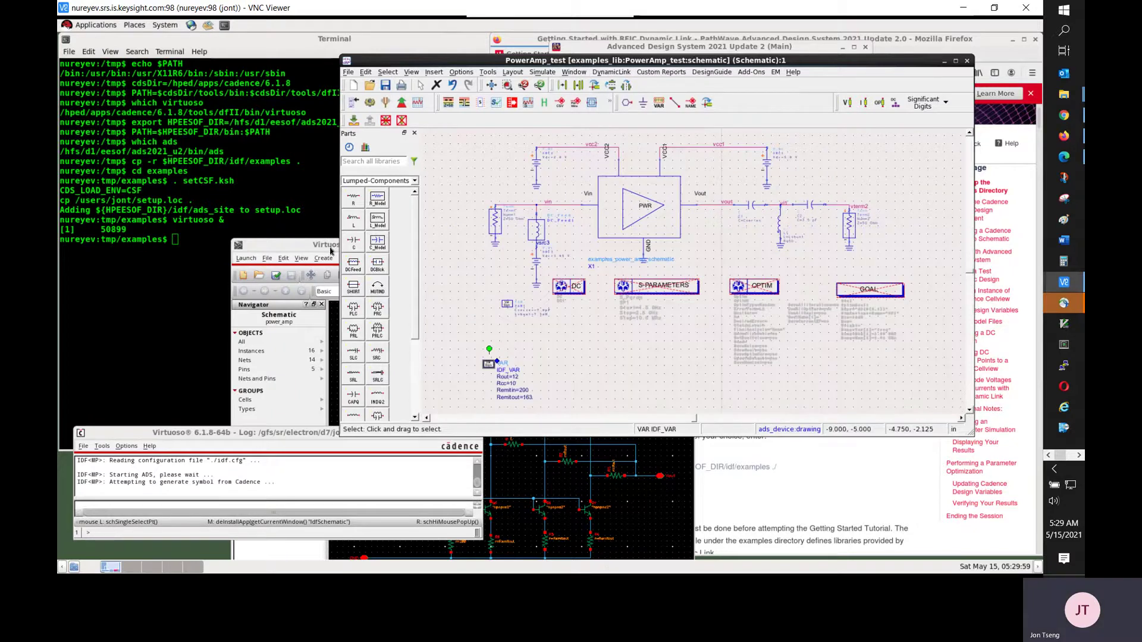
- View the Dynamic Link design variables of the Virtuoso power_amp schematic and compare them with the variable block in PowerAmp_test
left_click(331, 251)
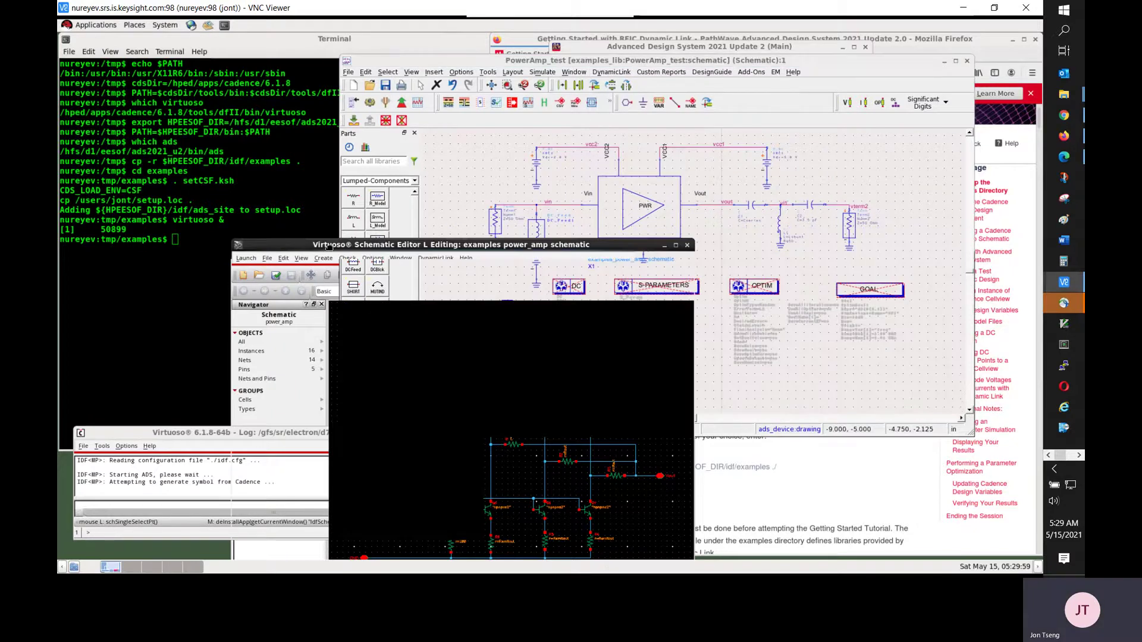
left_click(436, 258)
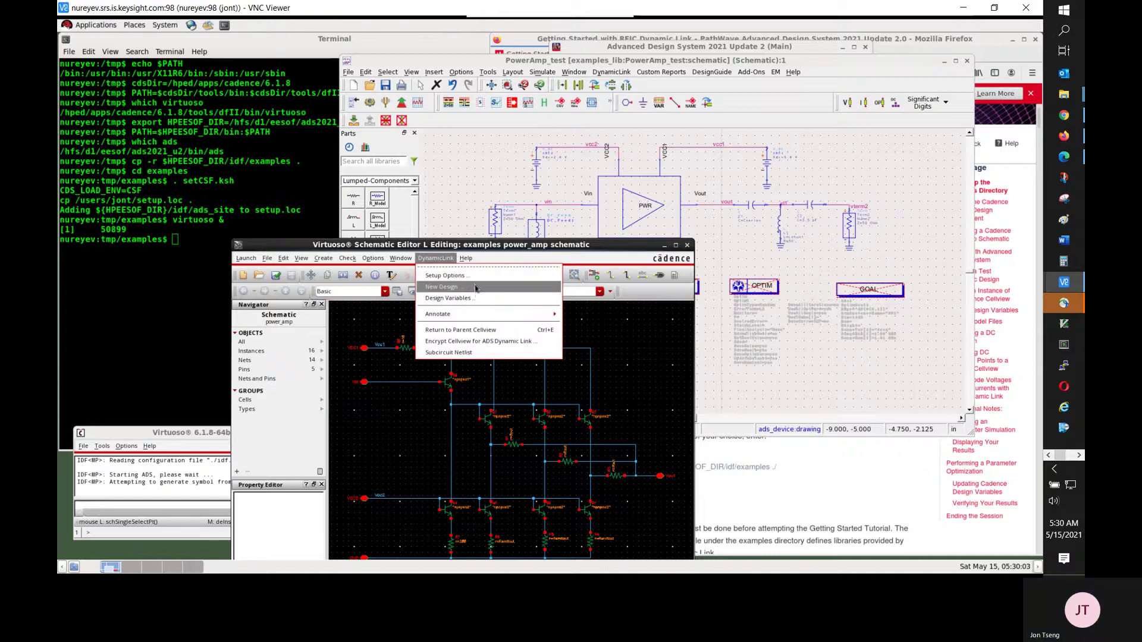
left_click(473, 298)
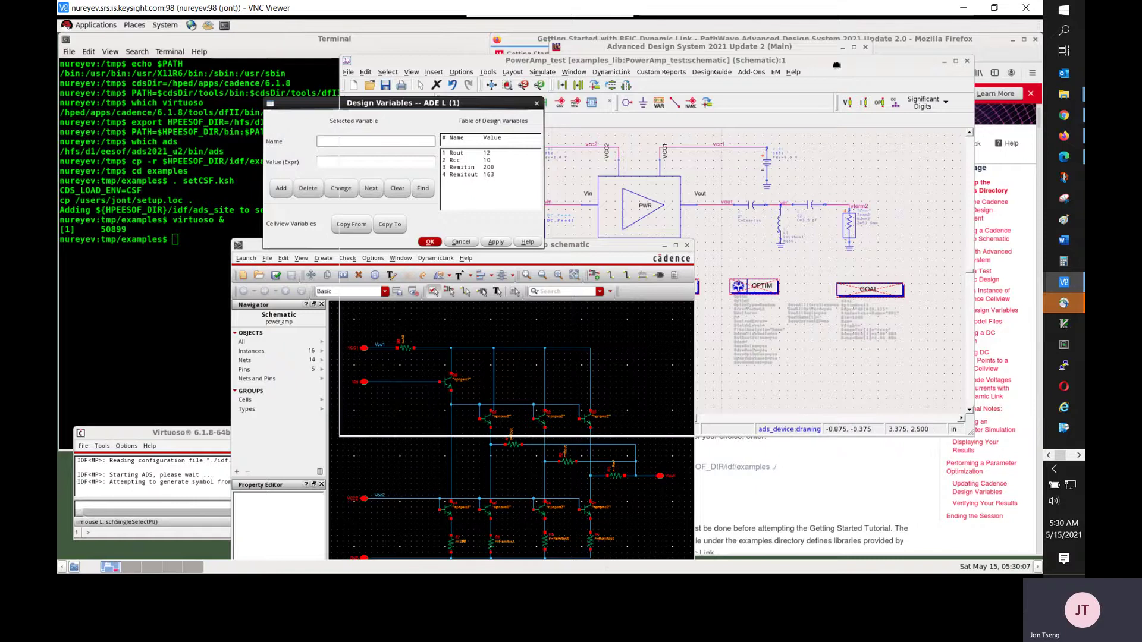
left_click(730, 172)
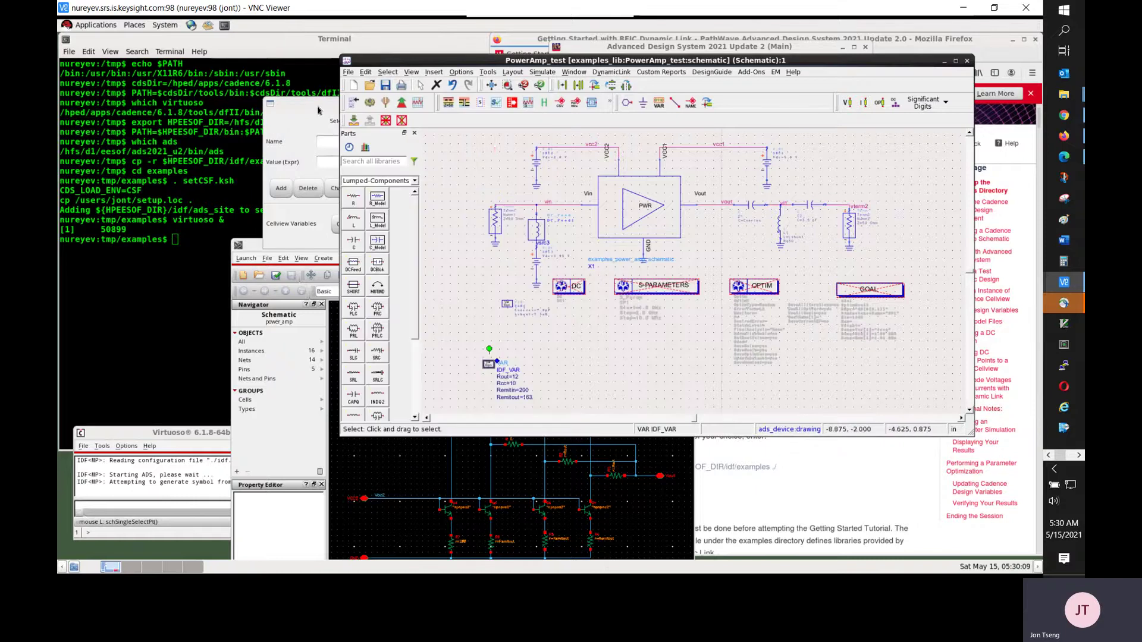
left_click(412, 160)
left_click(538, 104)
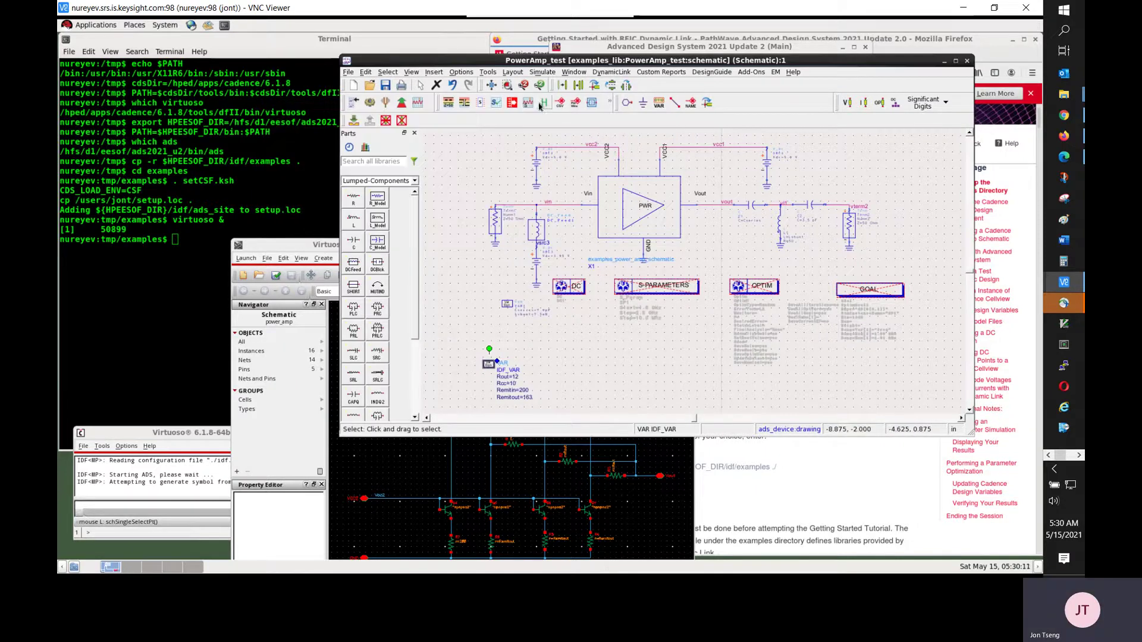
- Add a Dynamic Link netlist file include below the S-PARAMETERS controller in the PowerAmp_test schematic and end the placement command
left_click(622, 74)
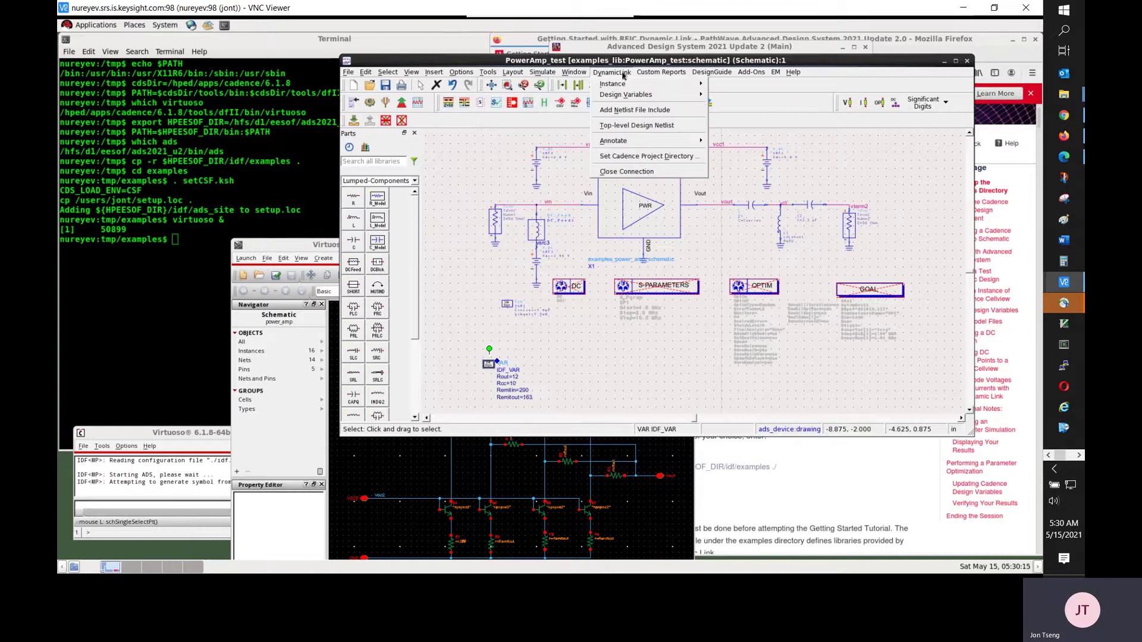
left_click(636, 112)
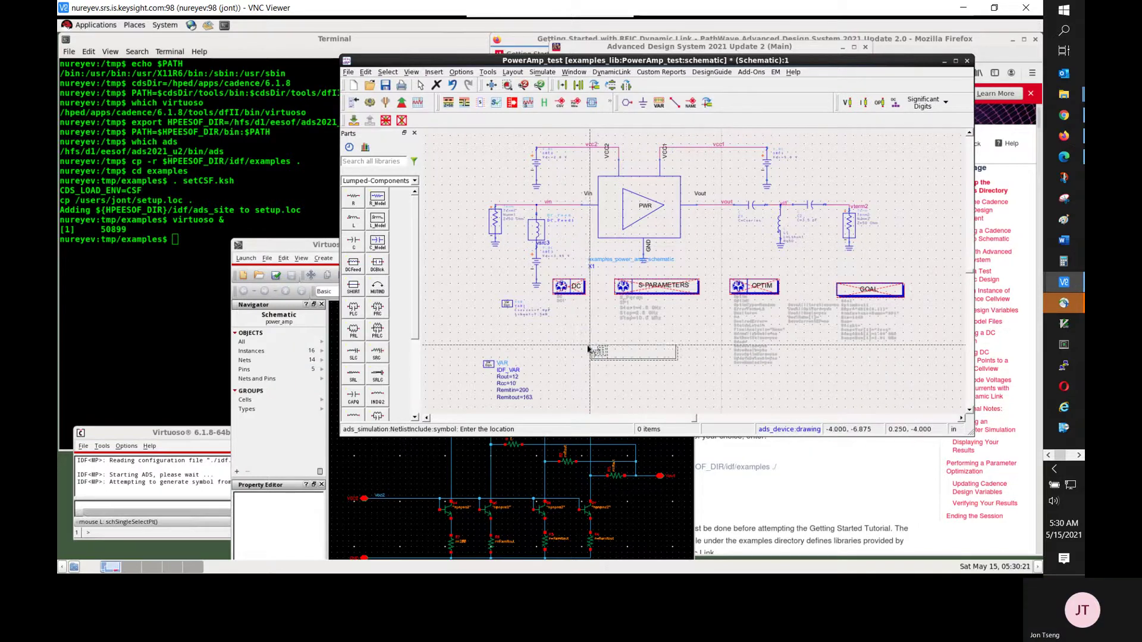
left_click(586, 350)
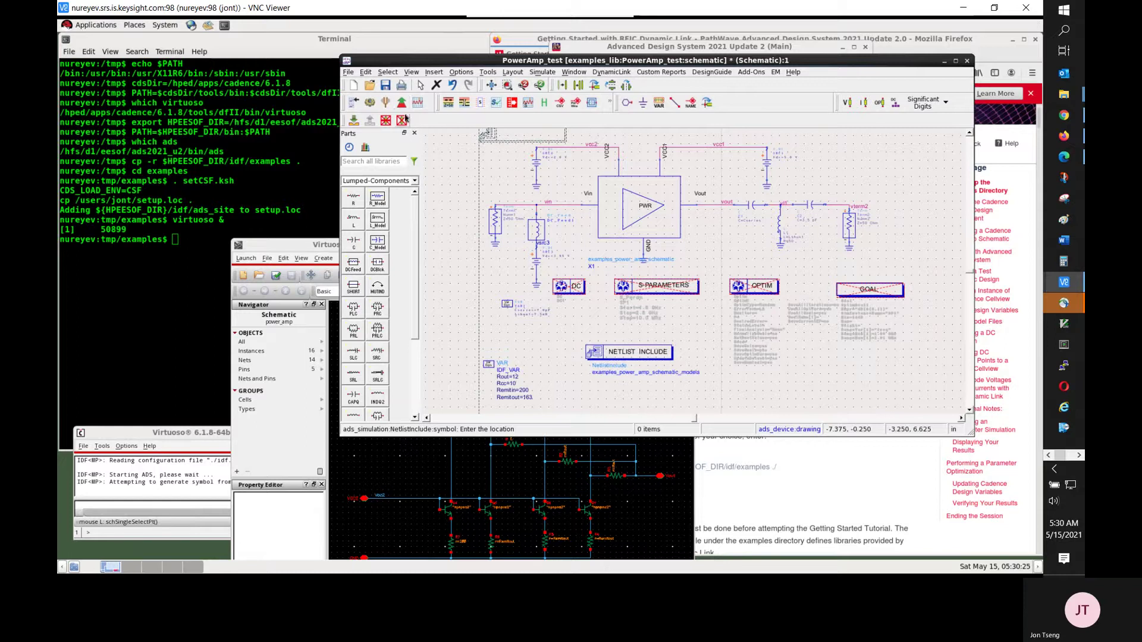
left_click(421, 85)
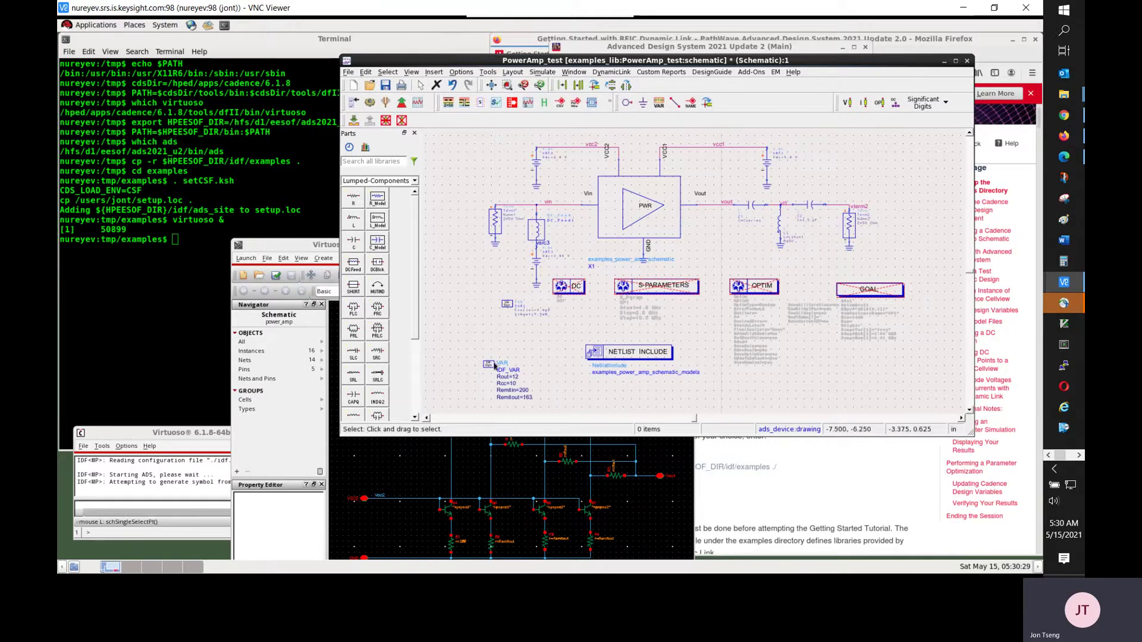
- Move the IDF_VAR variable block slightly up so it sits level with the netlist include, and clear the selection
left_click_drag(495, 369, 497, 350)
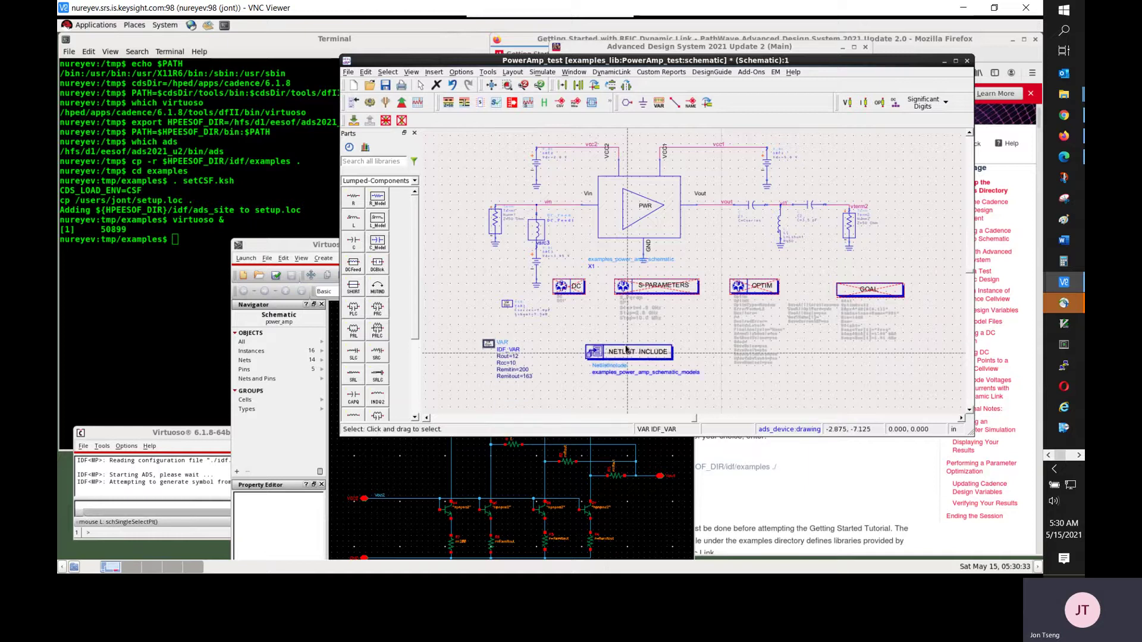
left_click_drag(626, 350, 622, 358)
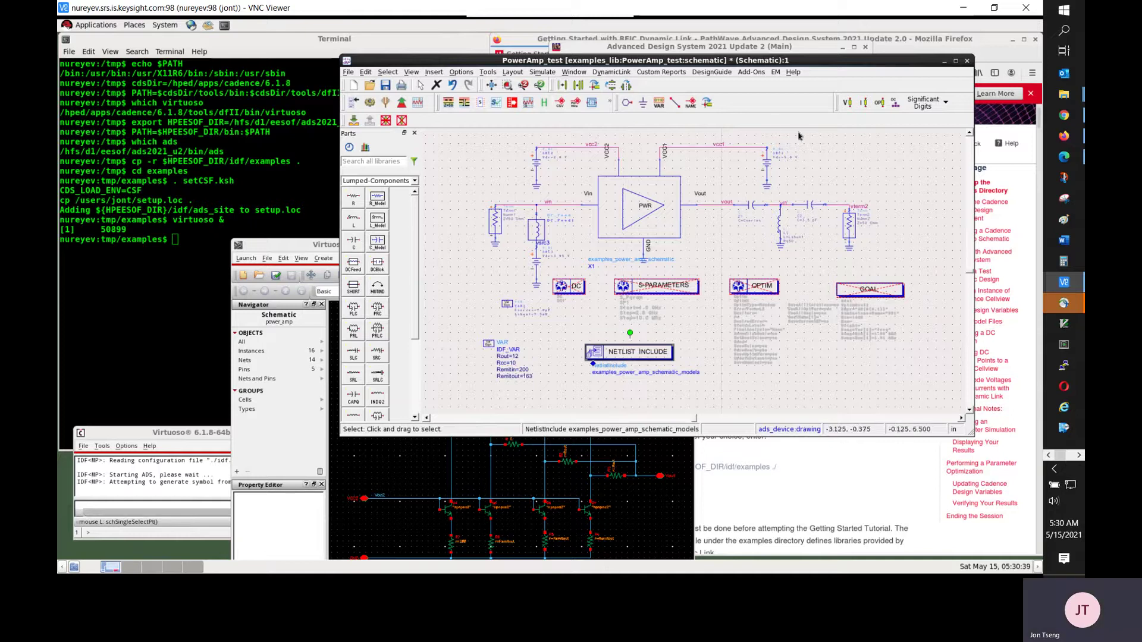
left_click(878, 164)
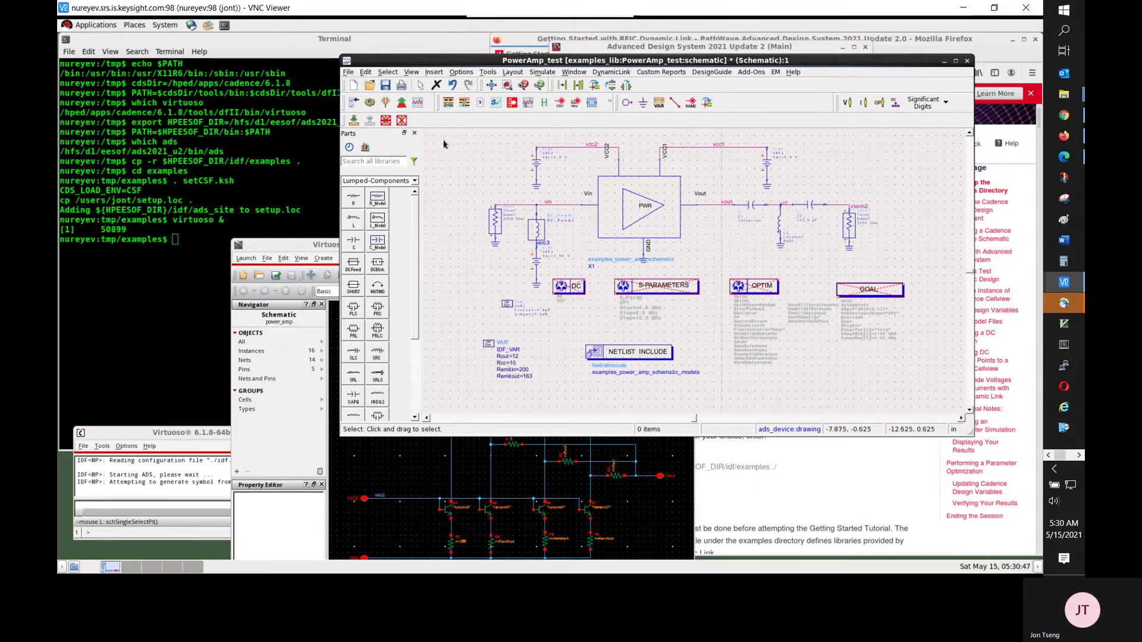
- Activate the DC and S-PARAMETERS simulation controllers in the PowerAmp_test schematic and end the command
left_click(402, 121)
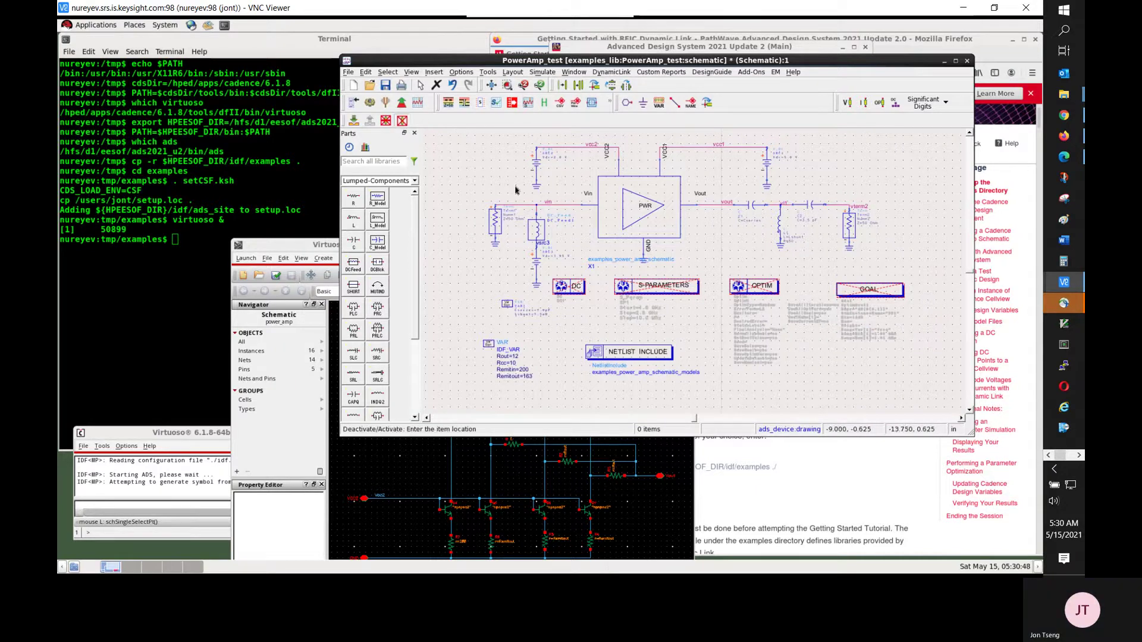
left_click(568, 288)
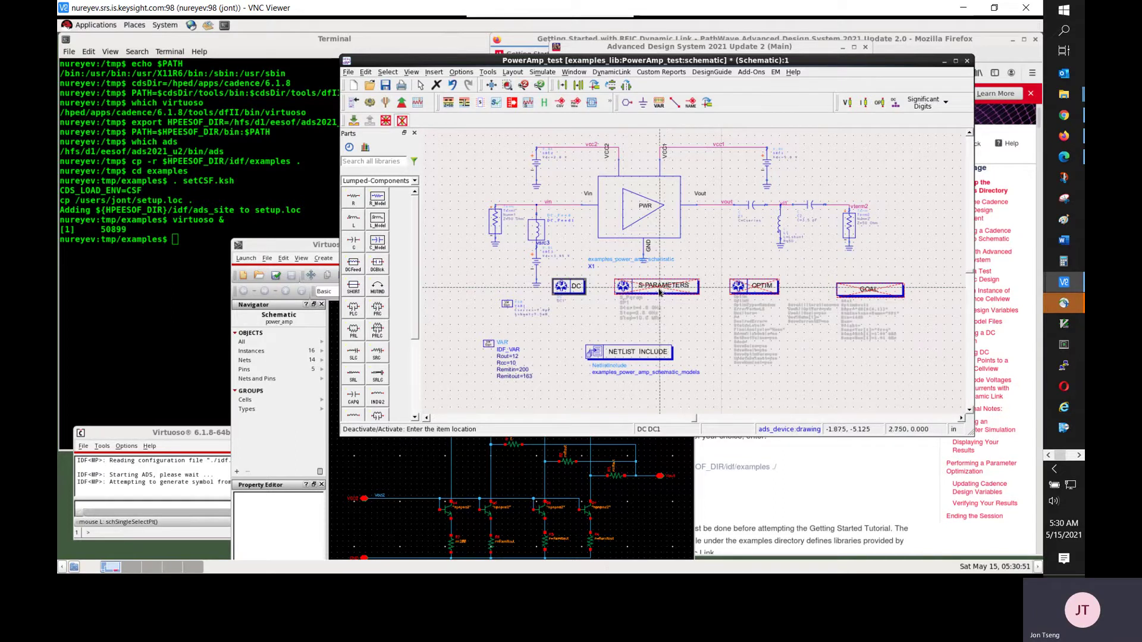
left_click(649, 287)
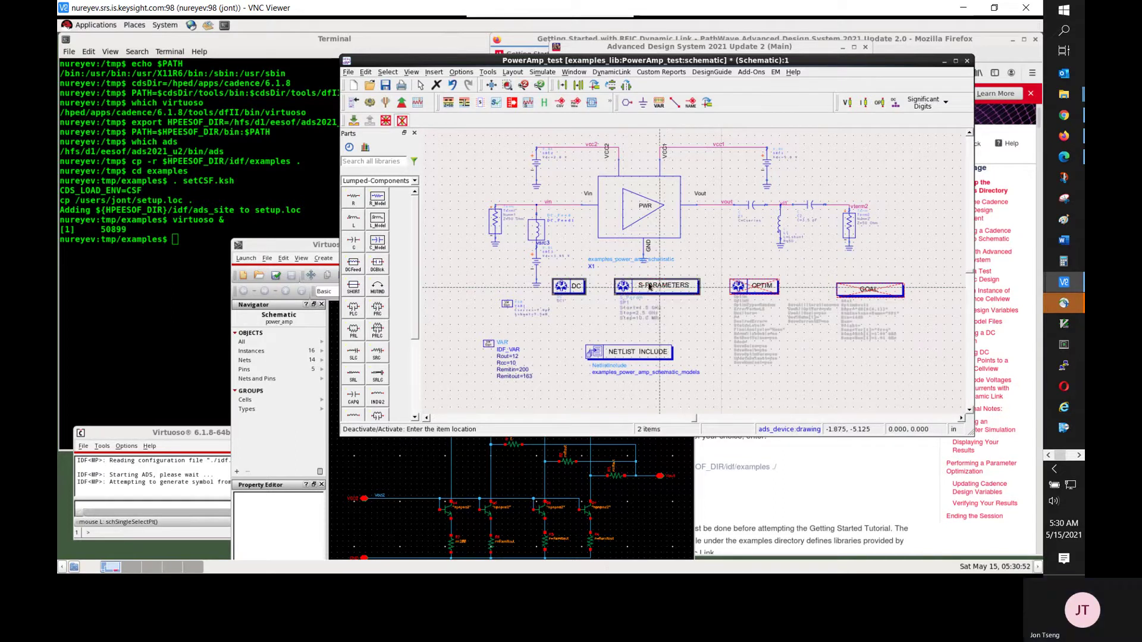
left_click(421, 87)
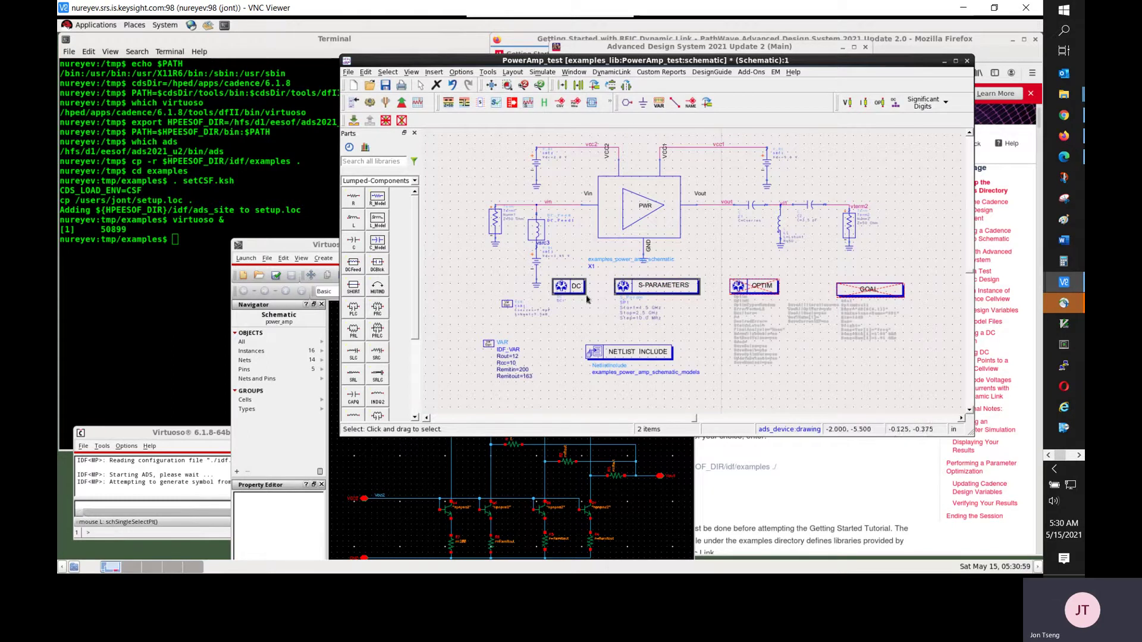
- Set the device operating point output of the DC controller to Brief and accept its settings
double_click(561, 289)
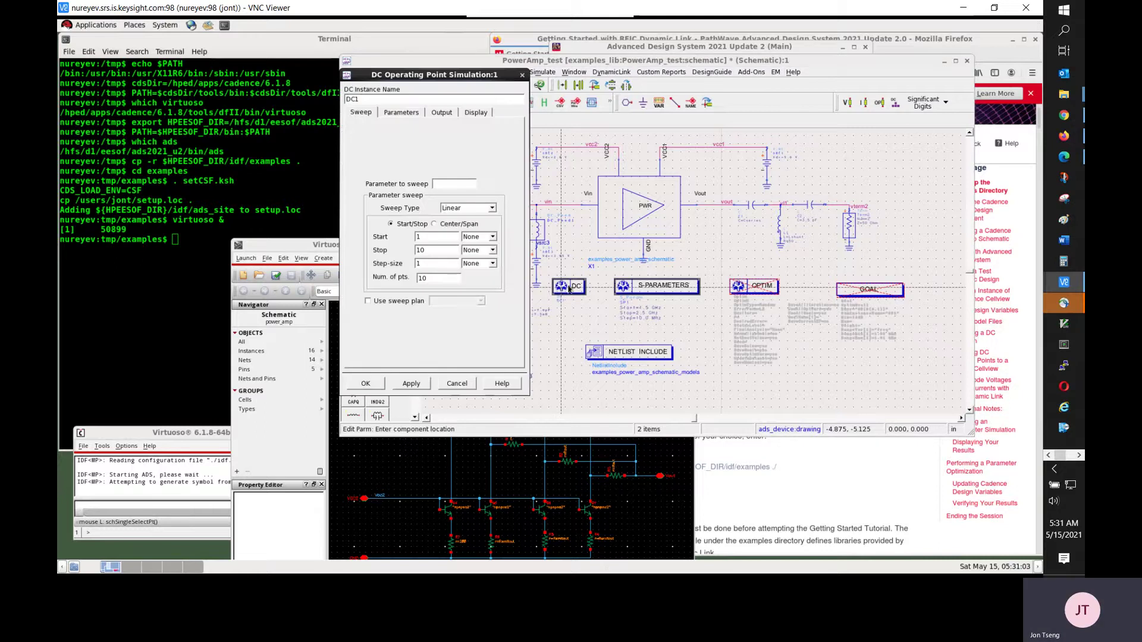
left_click(441, 114)
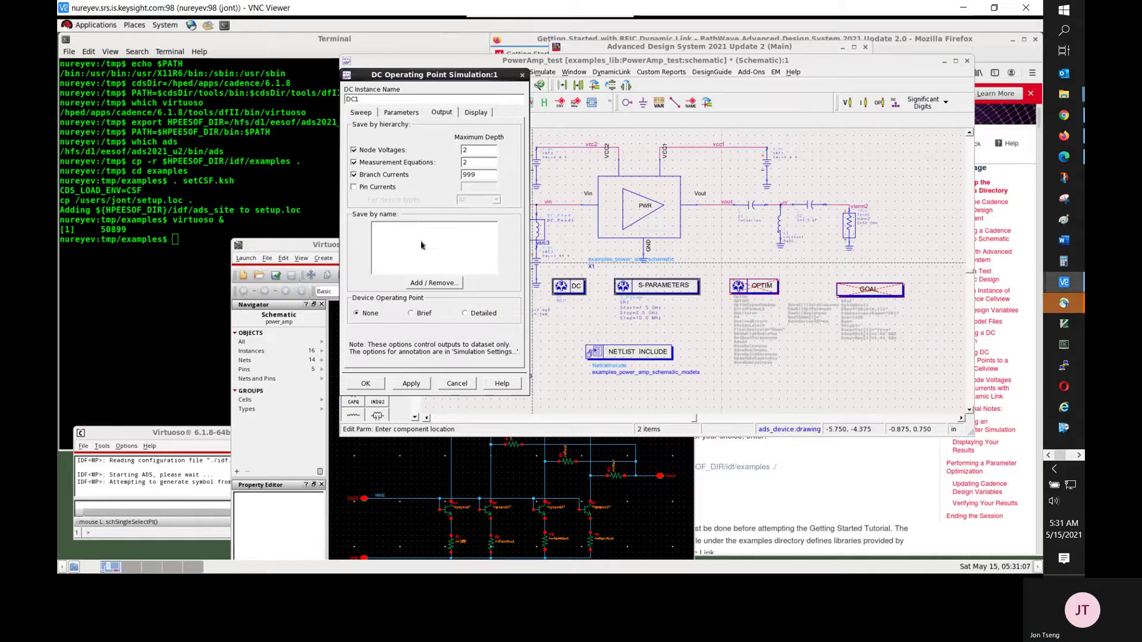
left_click(411, 316)
left_click(366, 385)
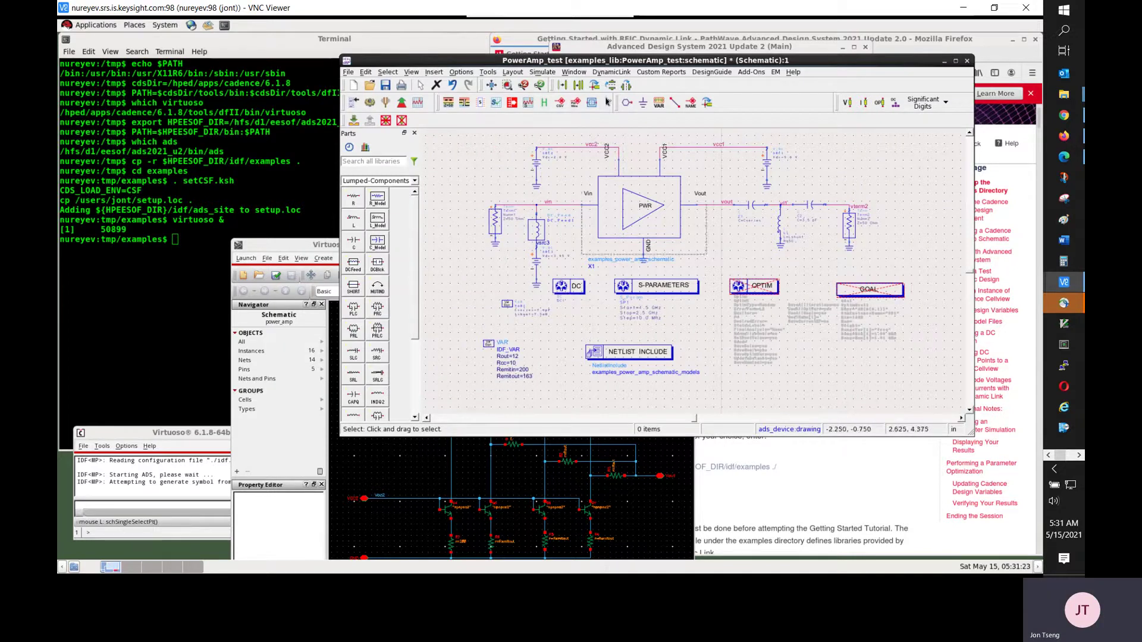
- Set the device operating point for DC annotation to Brief in the simulation settings, apply it and simulate PowerAmp_test
left_click(550, 74)
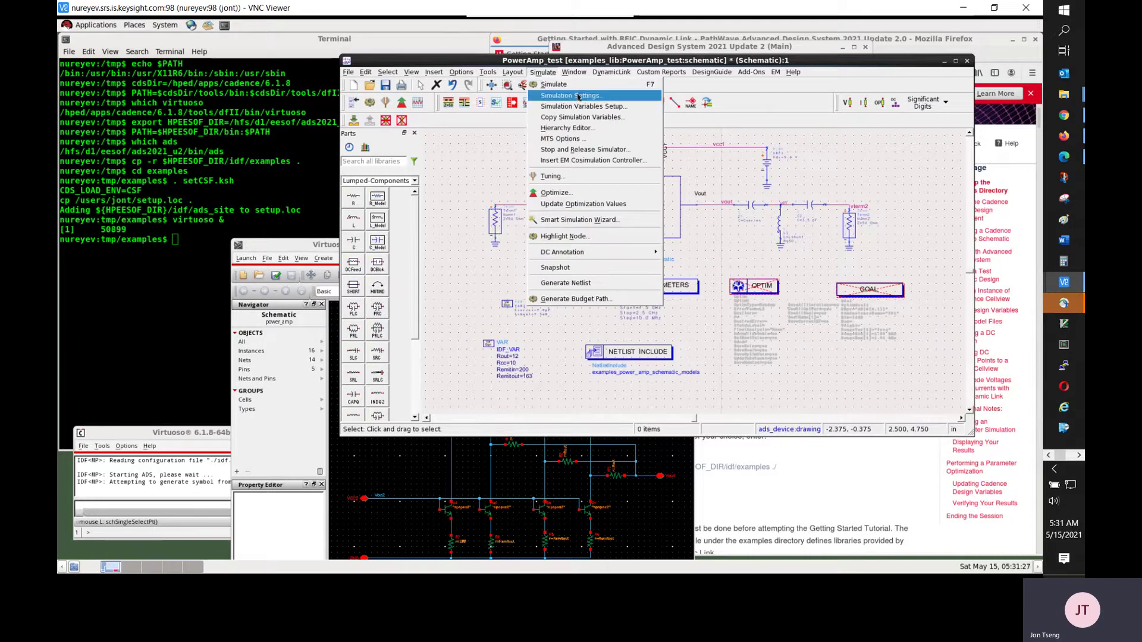
left_click(578, 97)
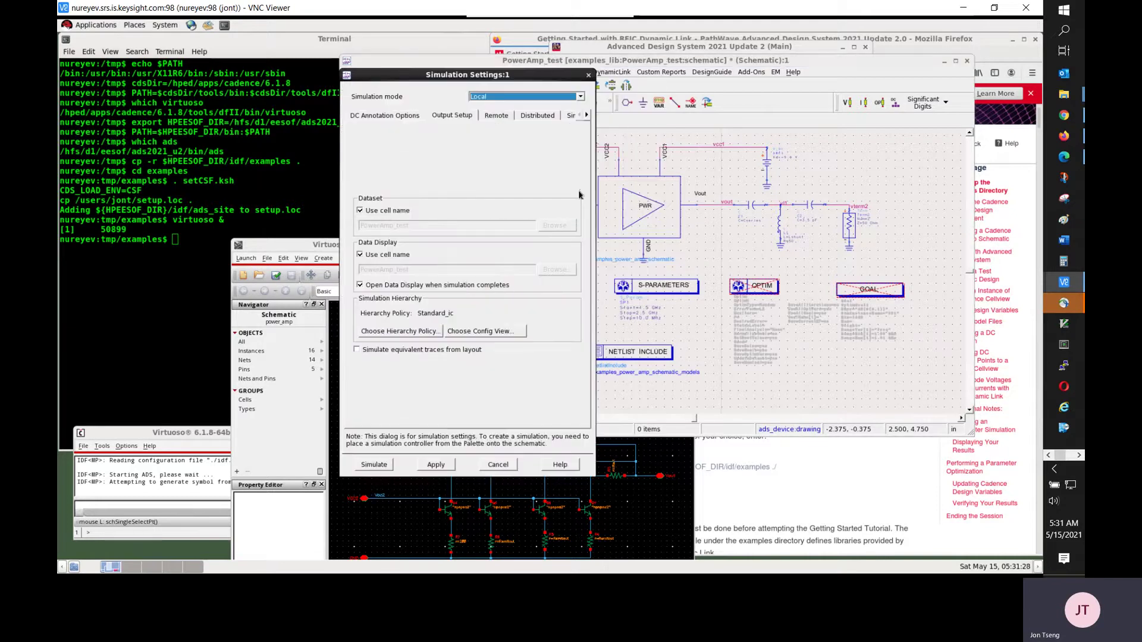
left_click(398, 116)
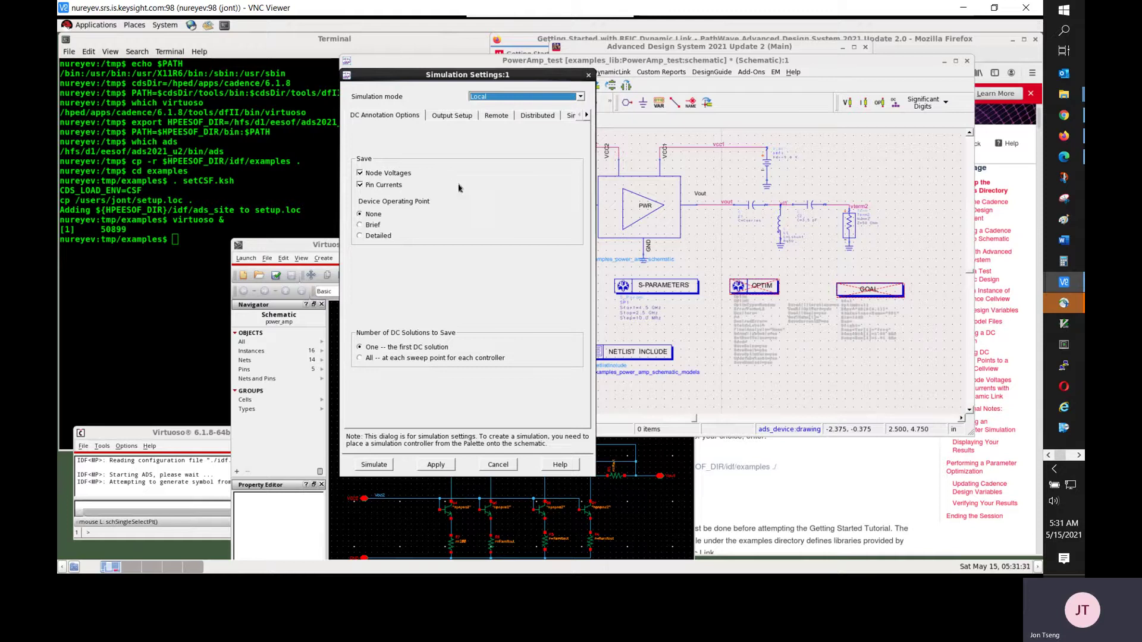
left_click(361, 225)
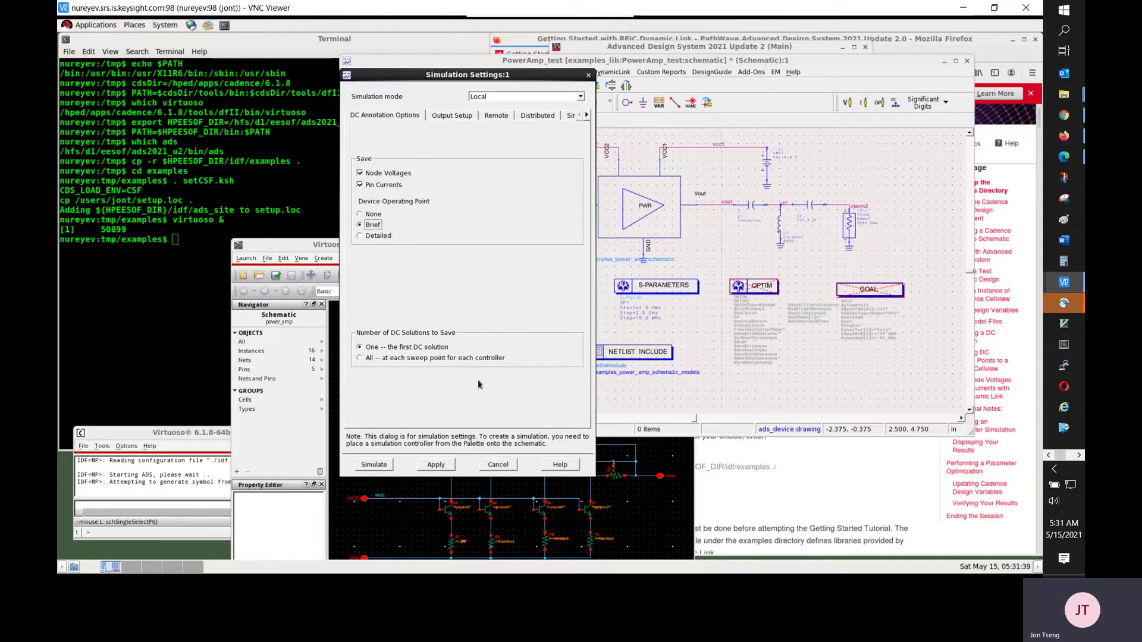
left_click(439, 466)
left_click(589, 75)
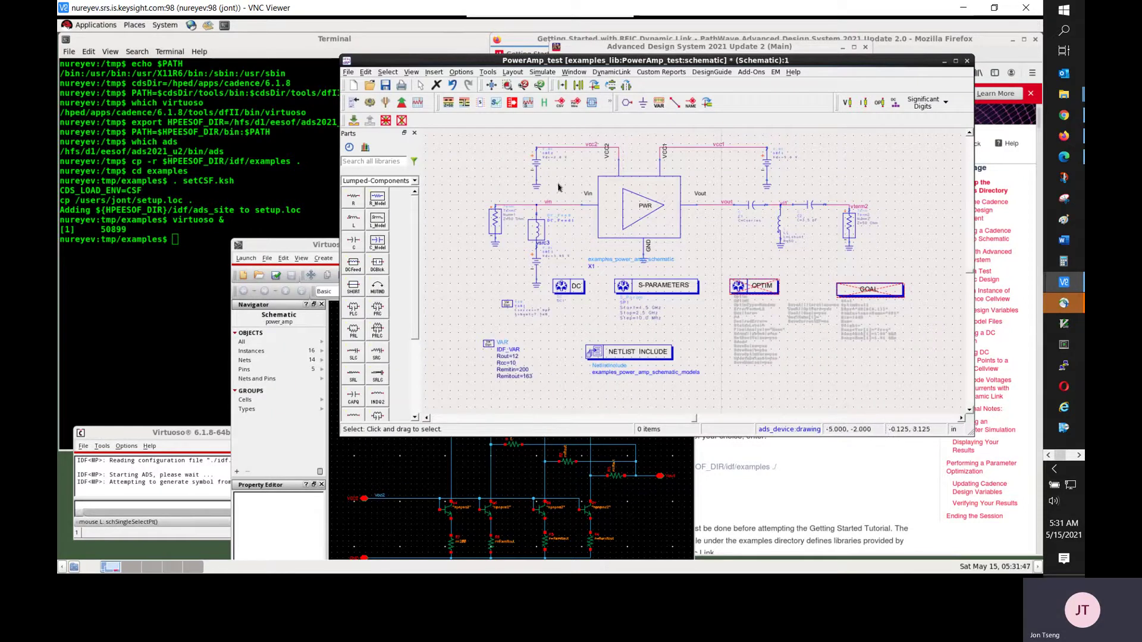
left_click(370, 103)
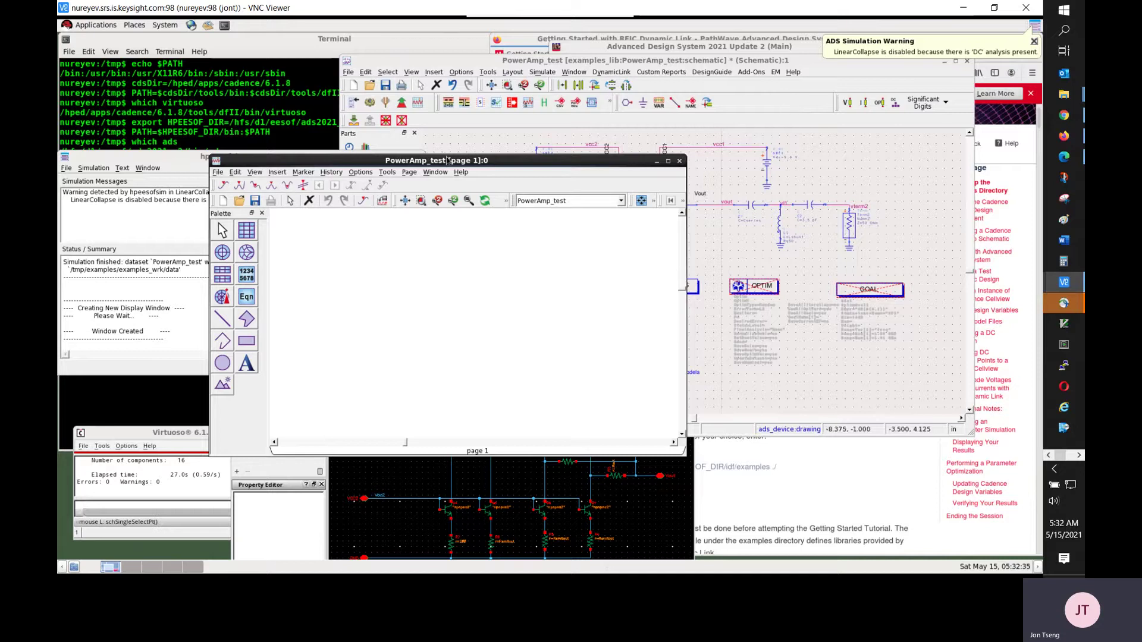
- Insert a rectangular plot of S(2,1) in dB from the PowerAmp_test dataset on page 1 of the data display
left_click(247, 232)
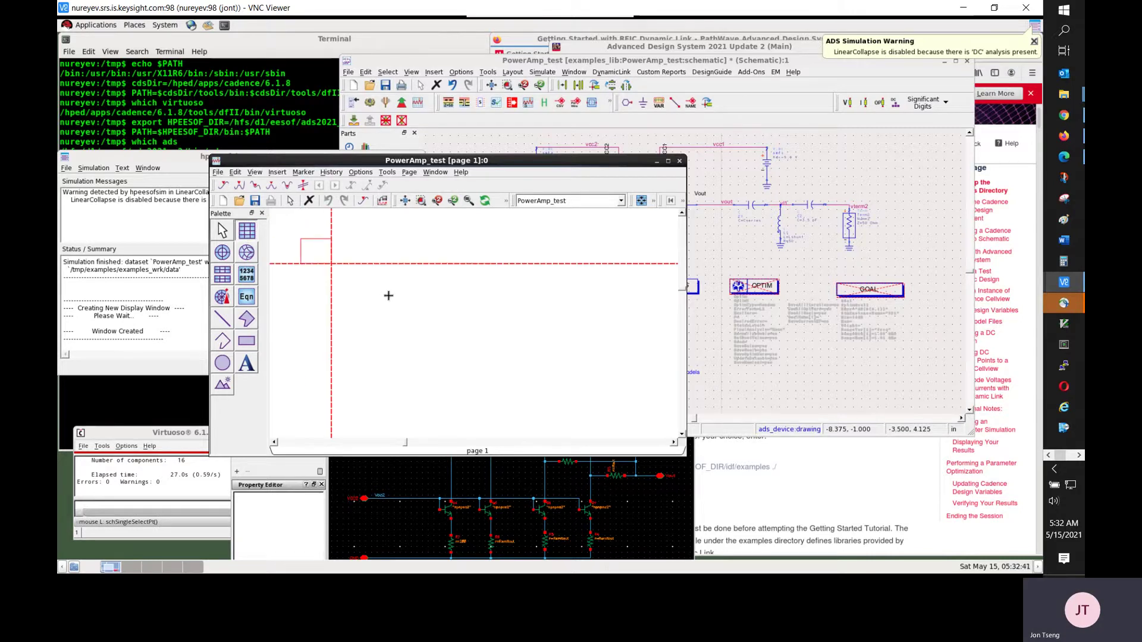
left_click(503, 367)
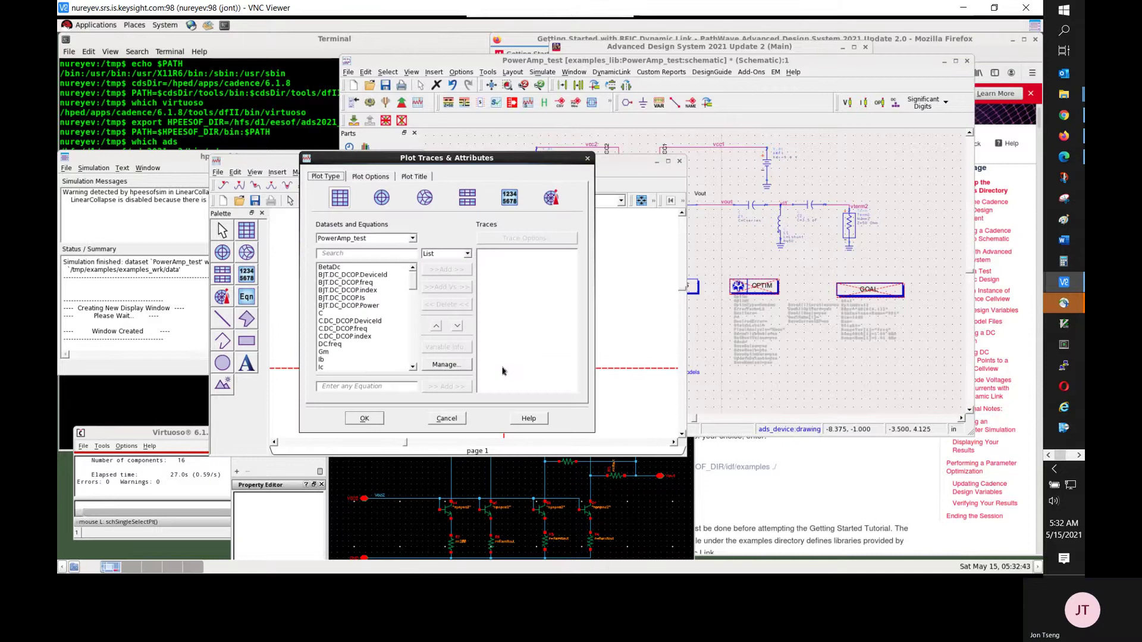
left_click_drag(413, 283, 420, 334)
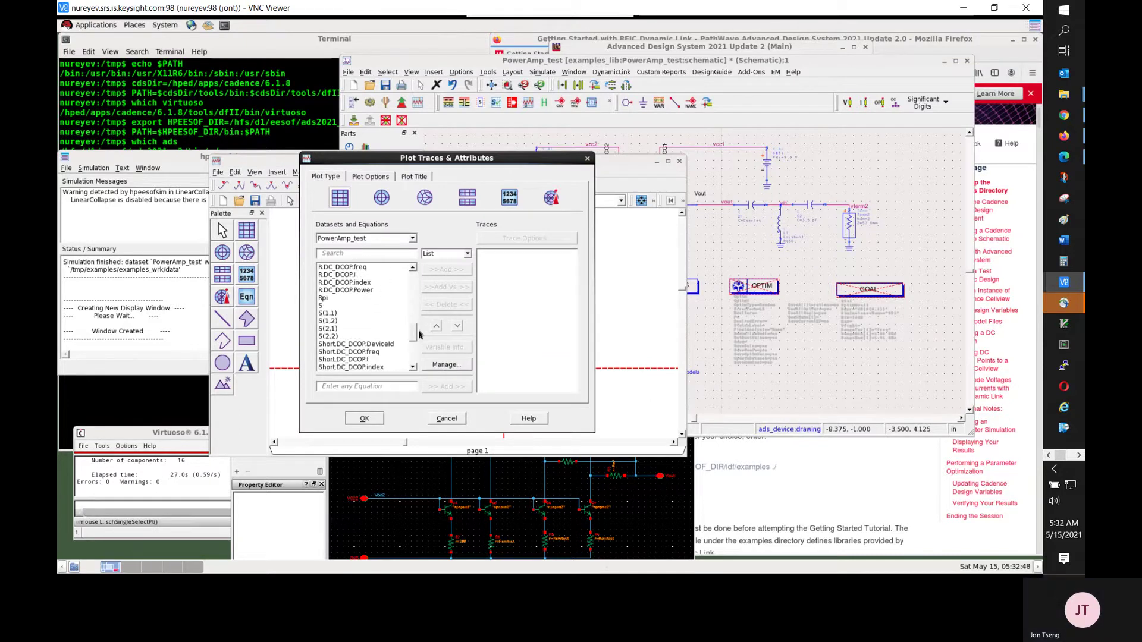
left_click(328, 330)
left_click(455, 269)
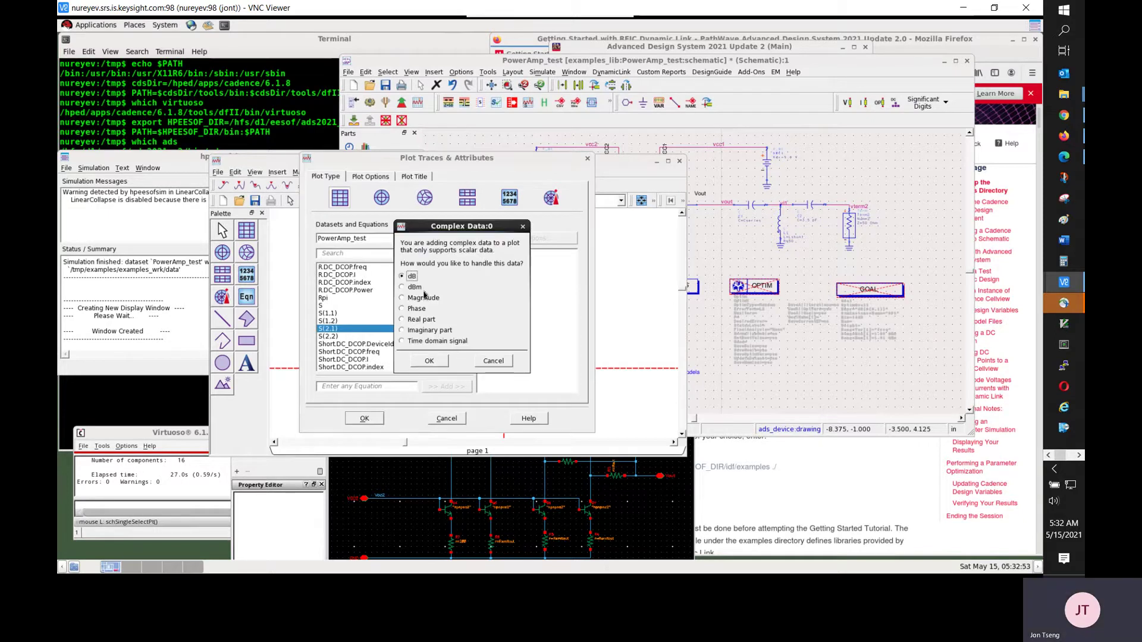
left_click(433, 360)
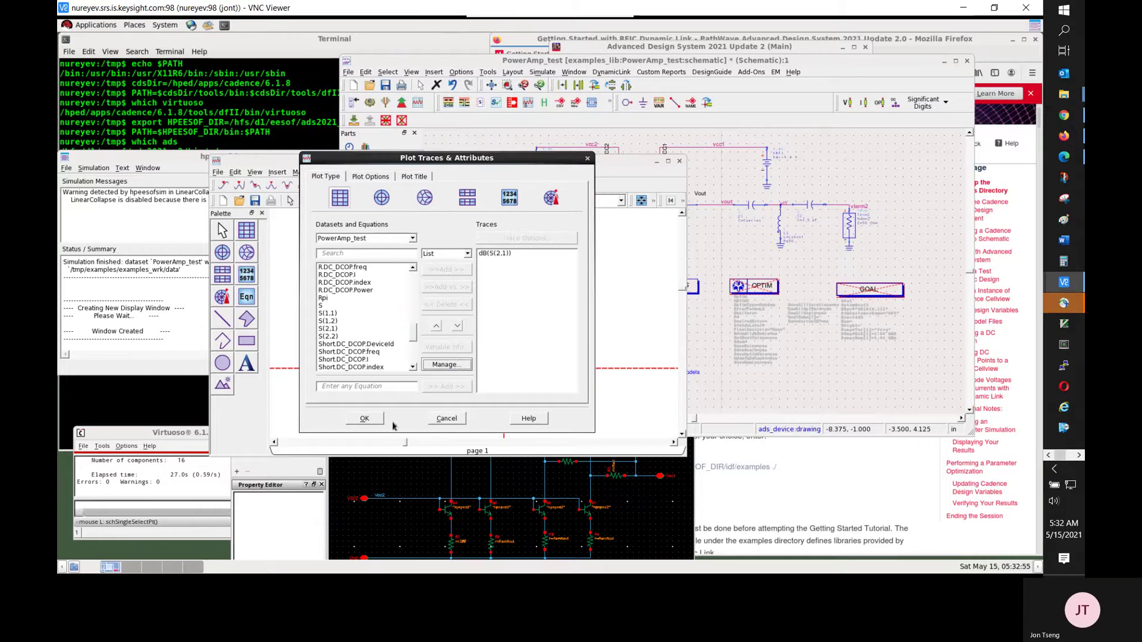
left_click(363, 421)
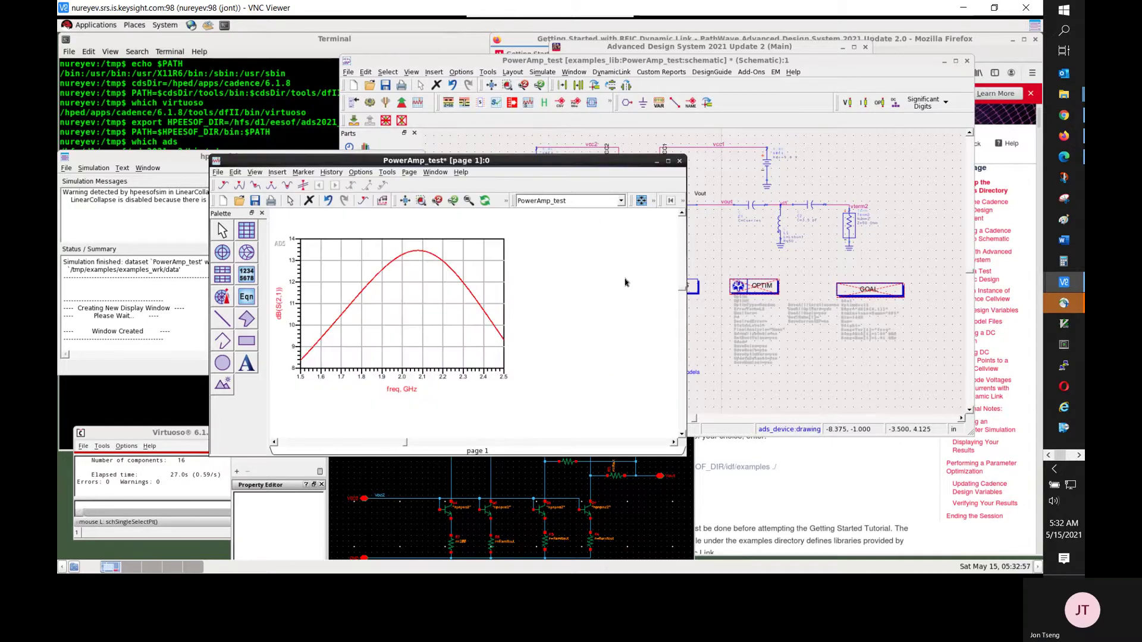
- Move the data display window aside and bring the Virtuoso power_amp schematic forward, placed beside the PowerAmp_test schematic
left_click_drag(532, 160, 385, 113)
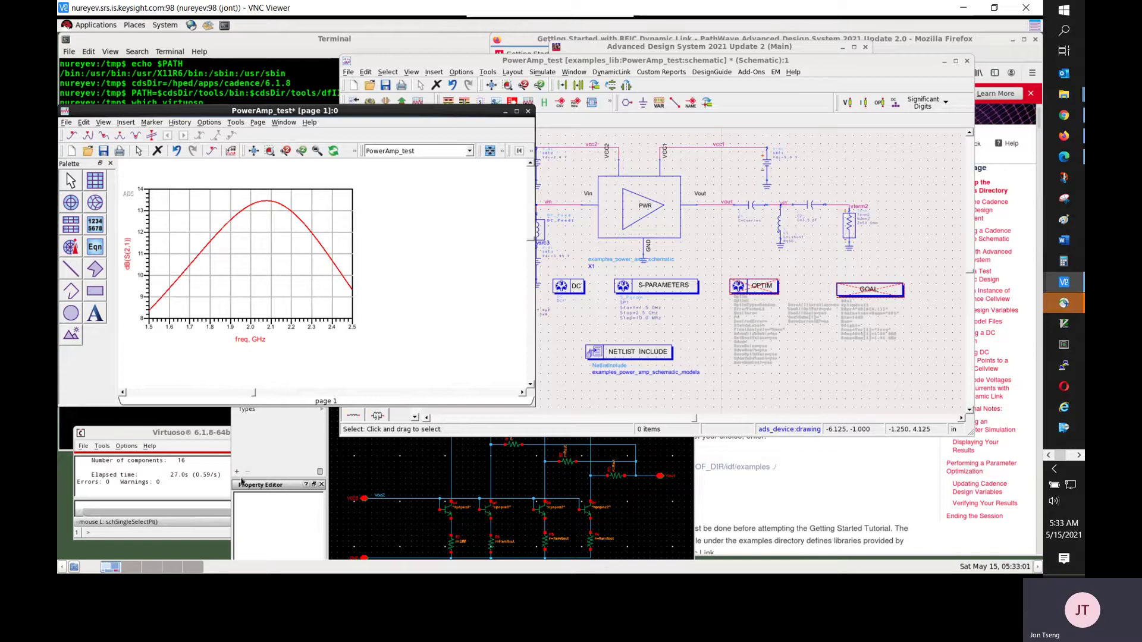
left_click(234, 491)
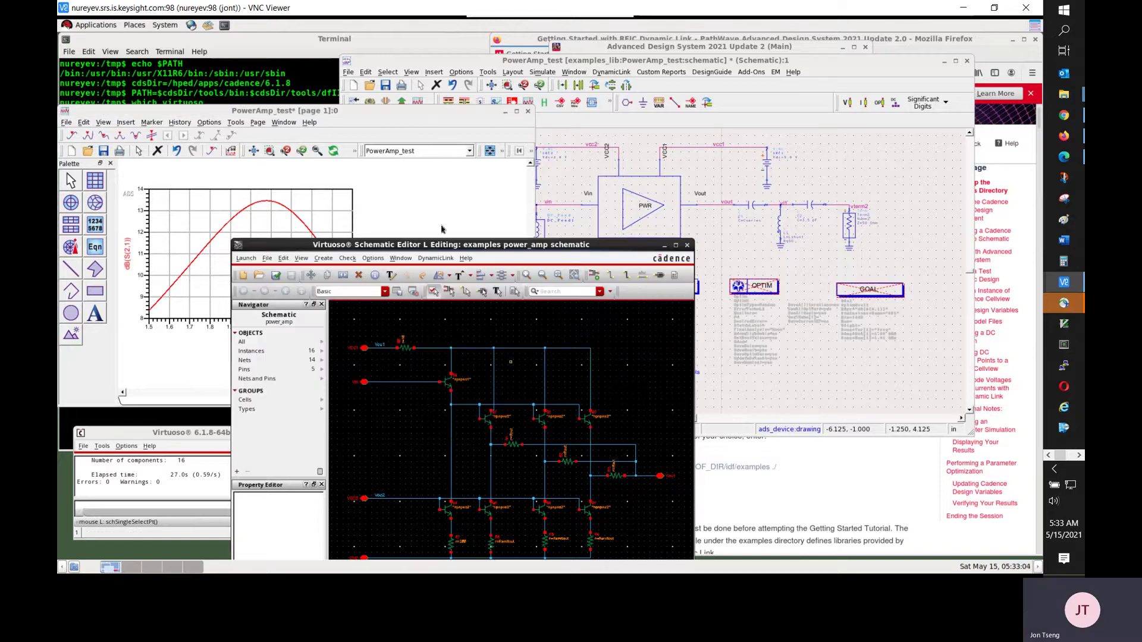
left_click_drag(430, 245, 325, 144)
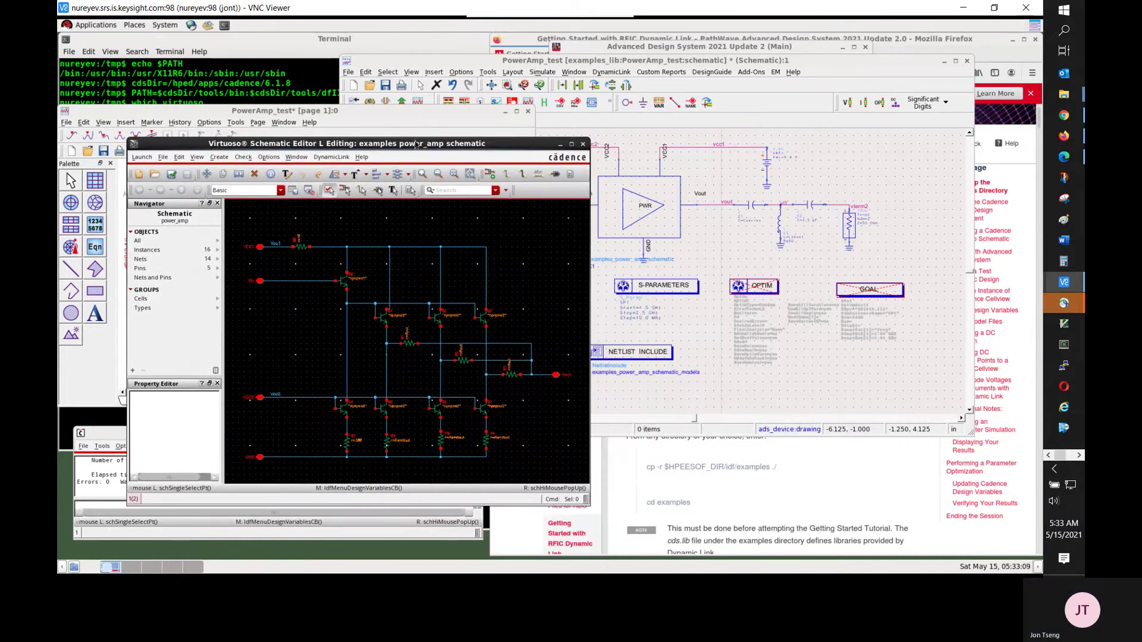
left_click_drag(419, 144, 369, 159)
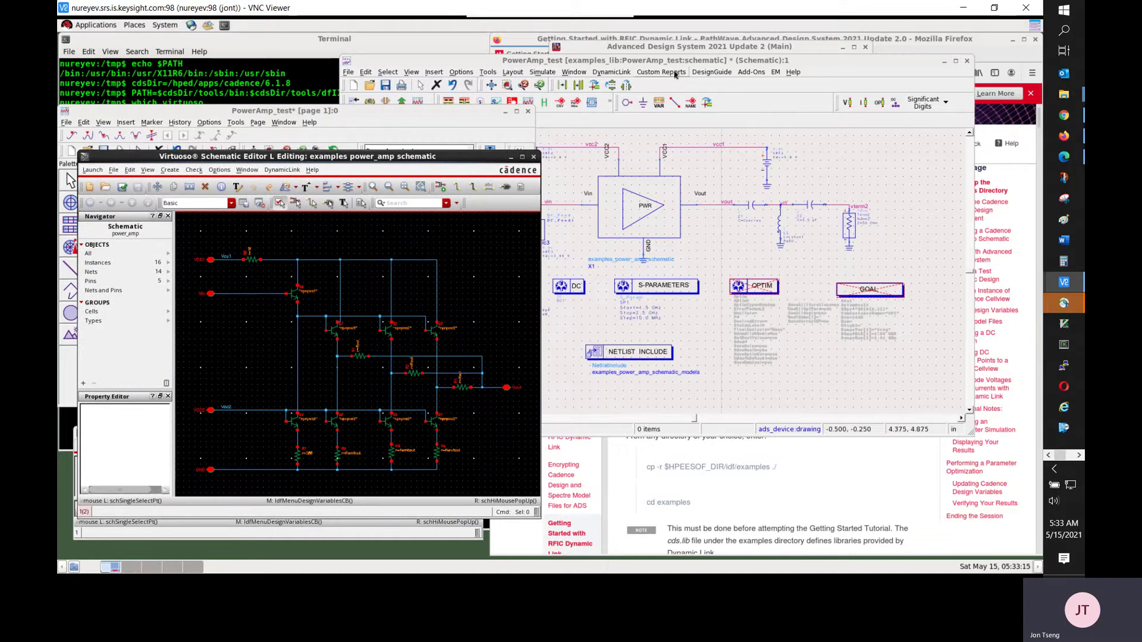
- Annotate the DC operating points to the power amplifier cellview X1 and examine the annotated power_amp schematic in Virtuoso
left_click(625, 74)
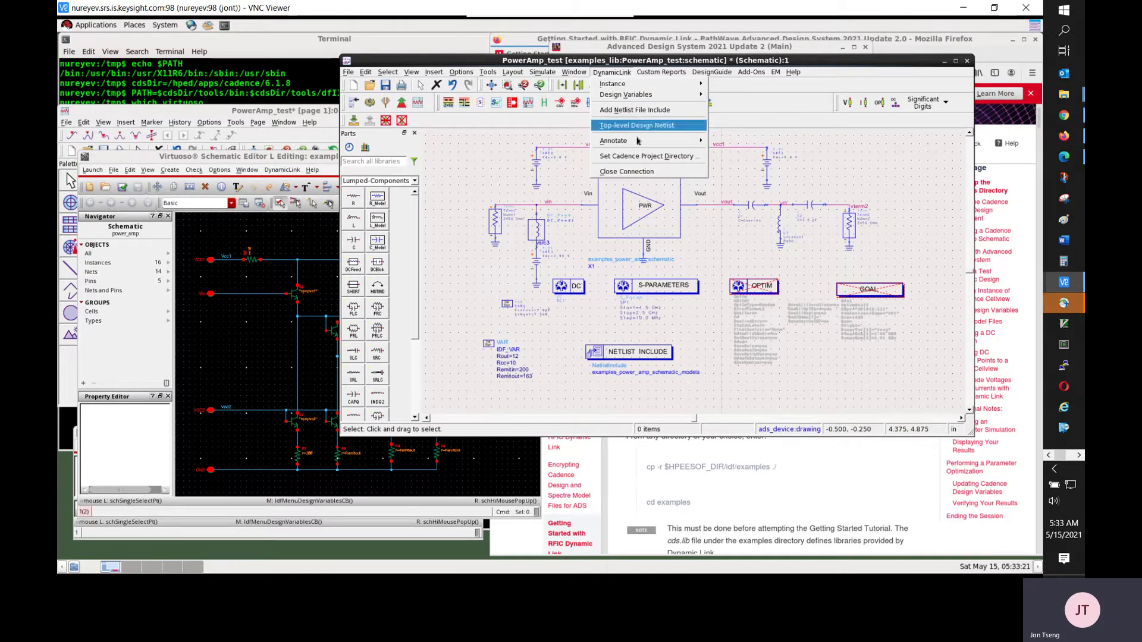
mouse_move(641, 143)
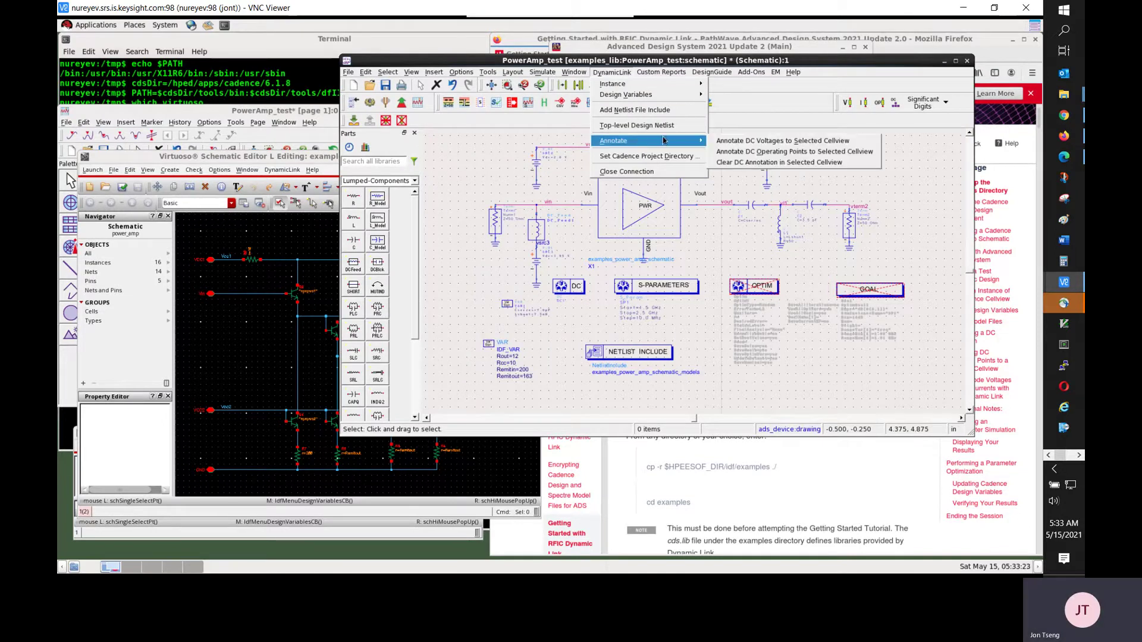
left_click(818, 156)
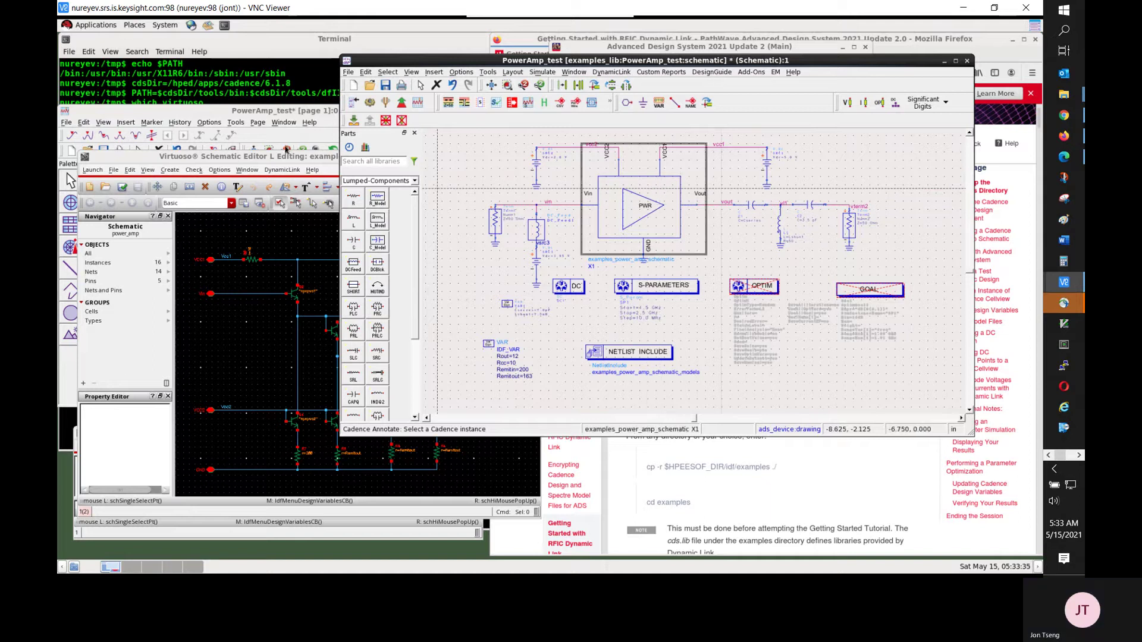
left_click(293, 157)
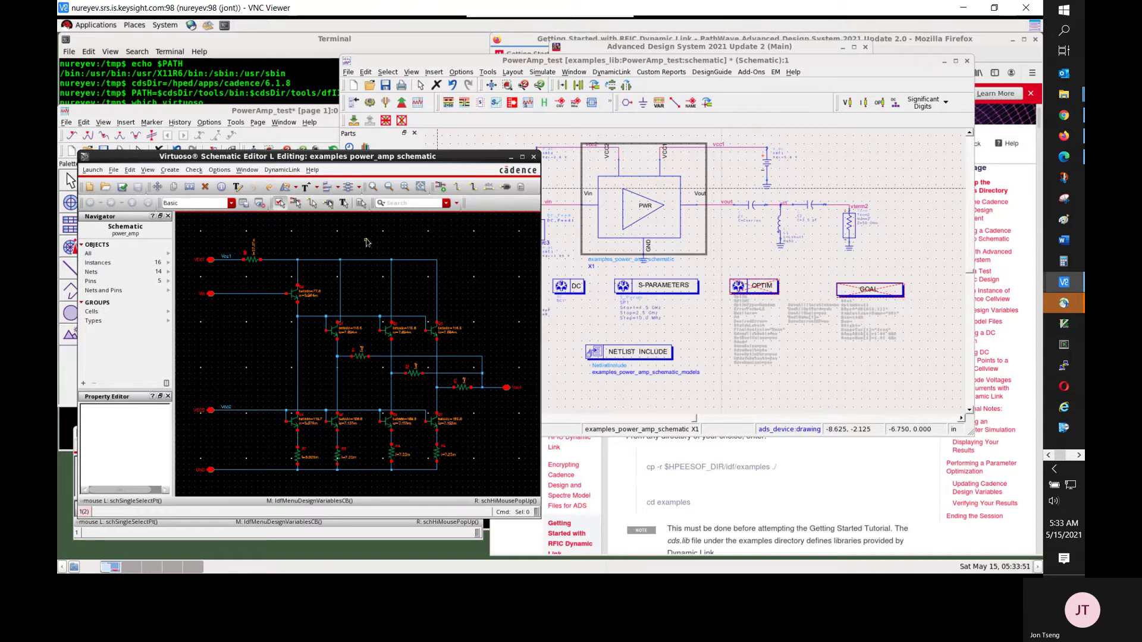
left_click(374, 187)
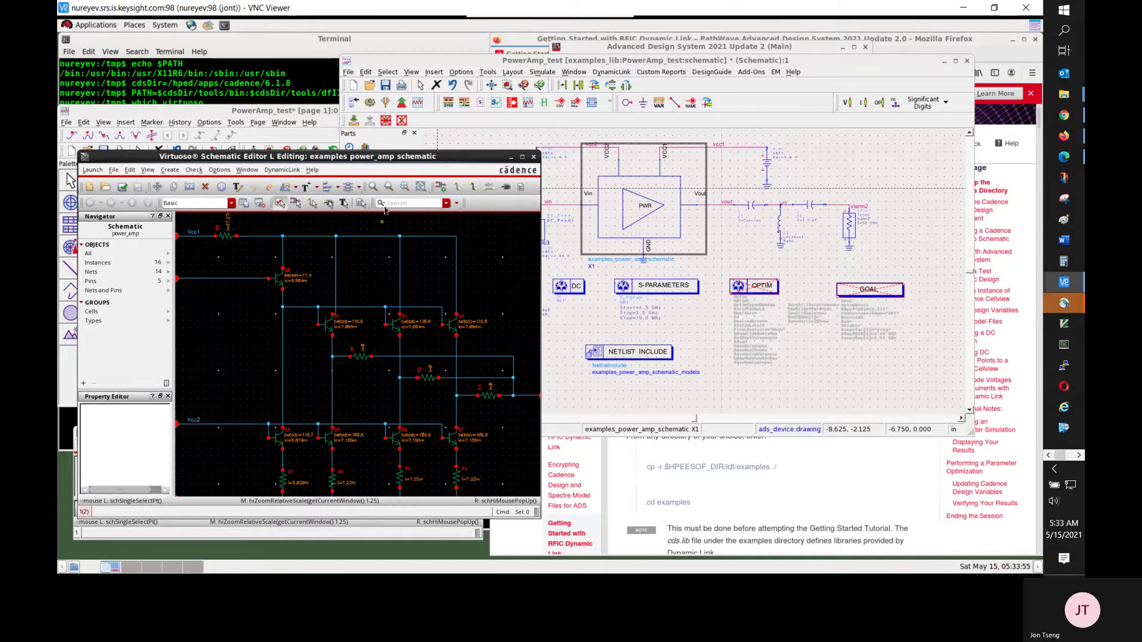
- Annotate the DC voltages to the power amplifier cellview X1 from PowerAmp_test and bring the annotated power_amp schematic forward
left_click(373, 187)
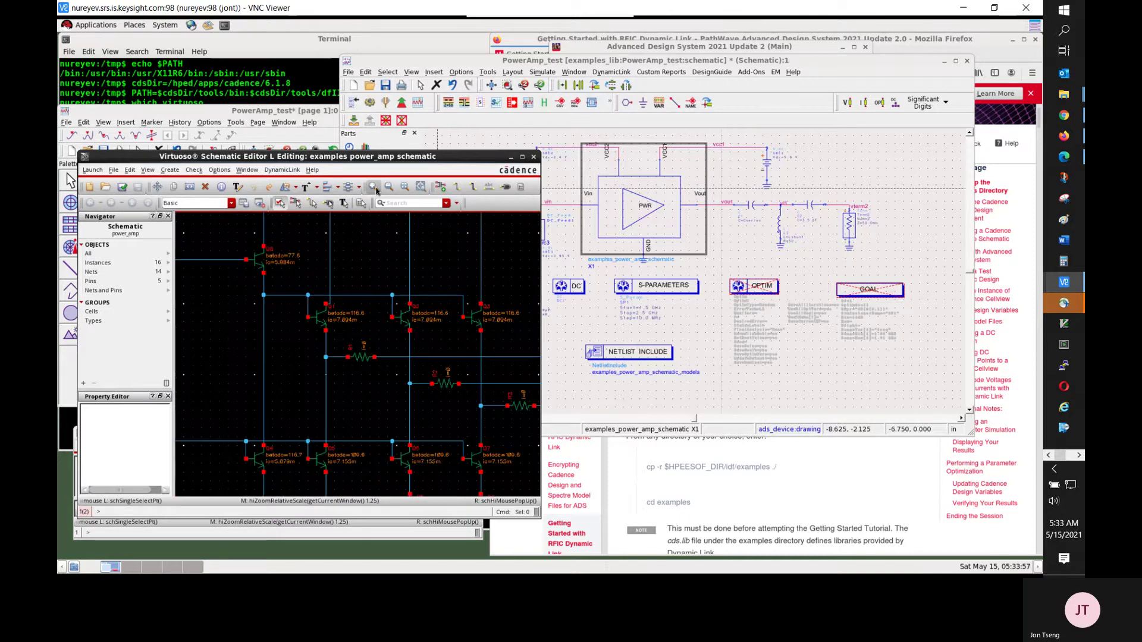
left_click(374, 186)
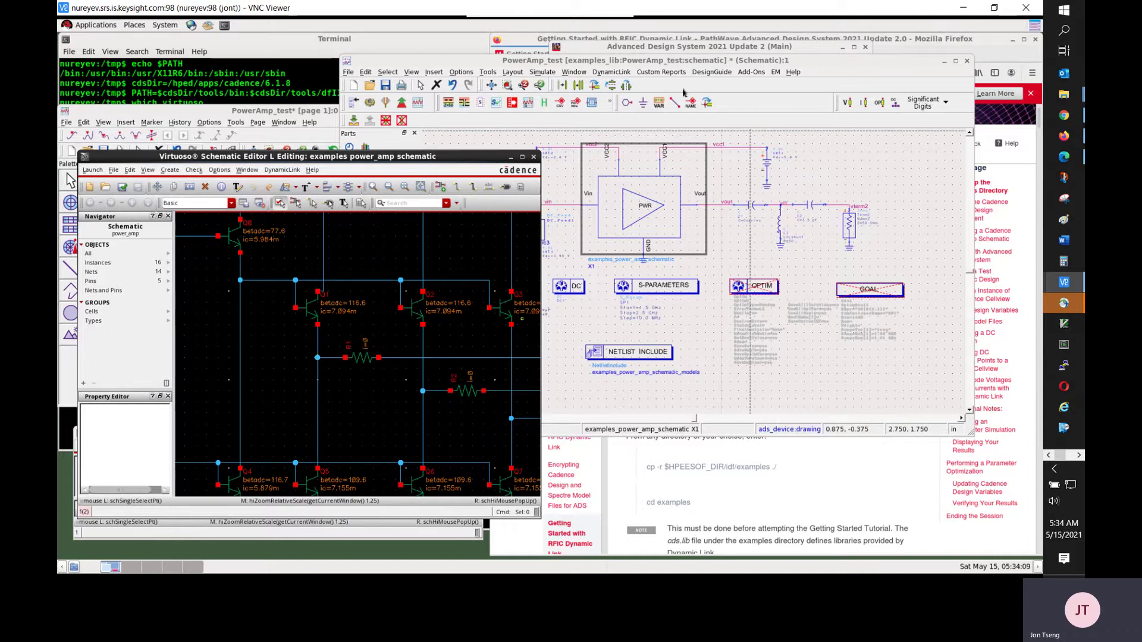
left_click(618, 75)
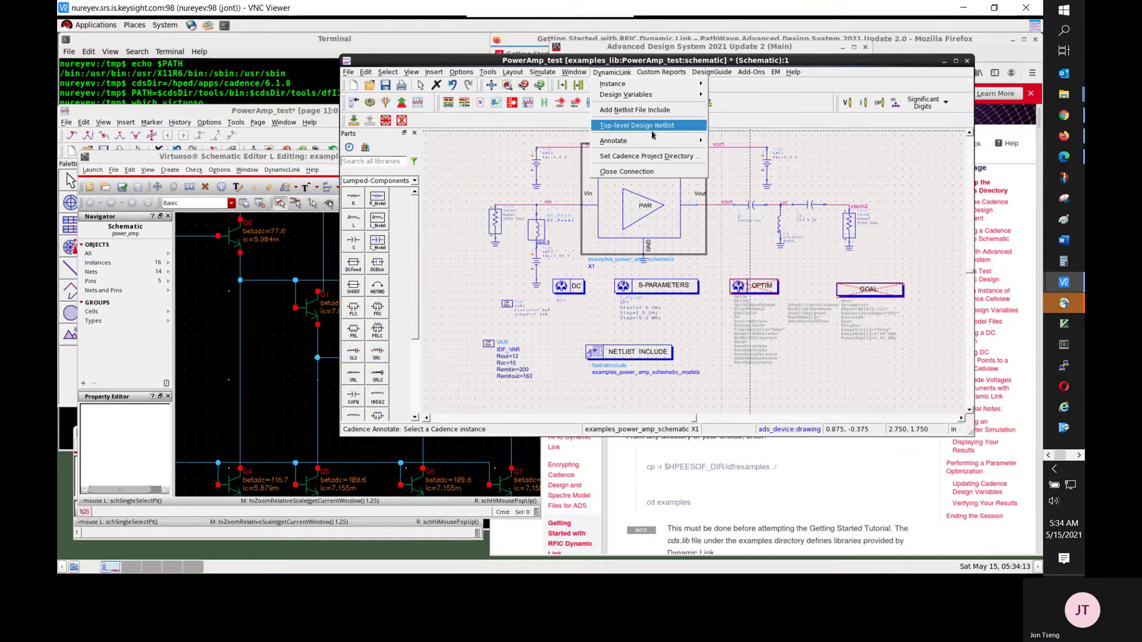
mouse_move(654, 141)
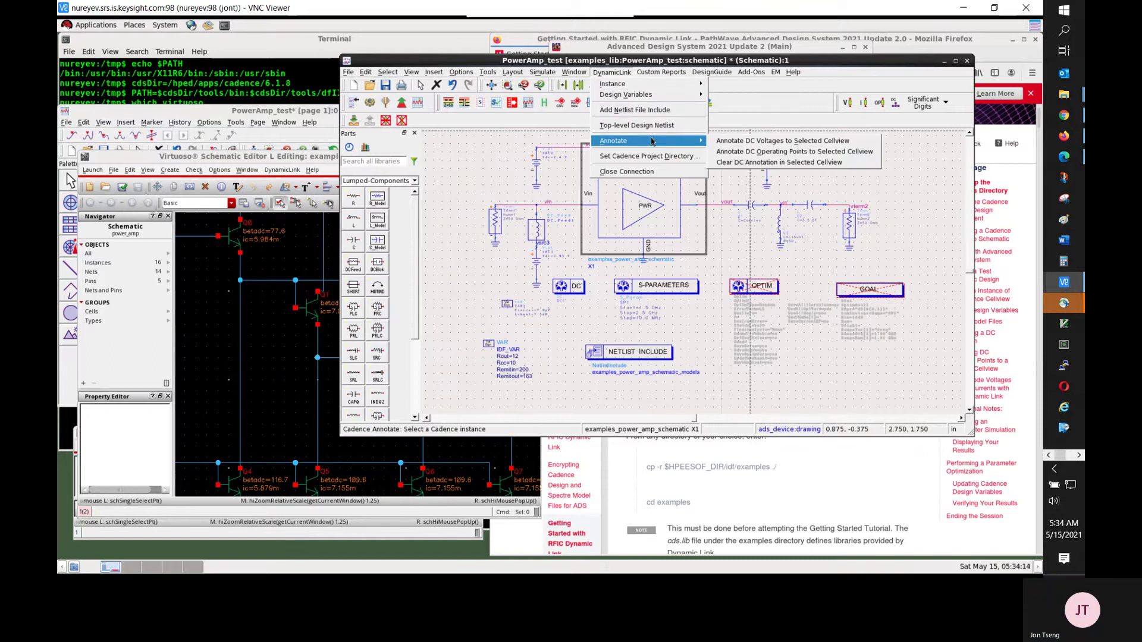
left_click(753, 143)
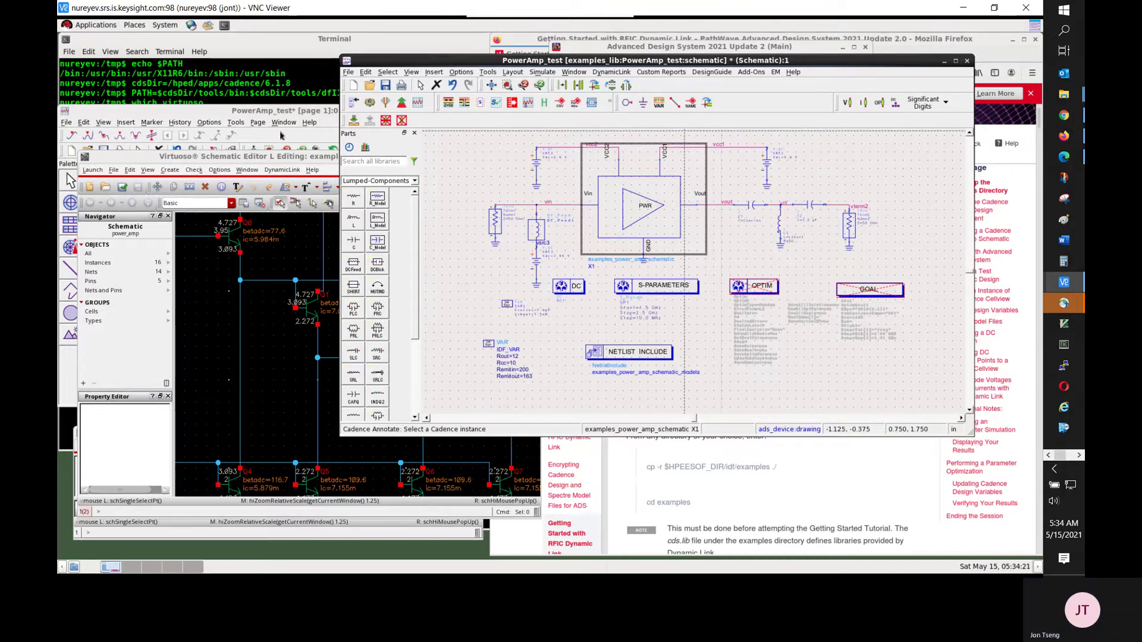
left_click(282, 157)
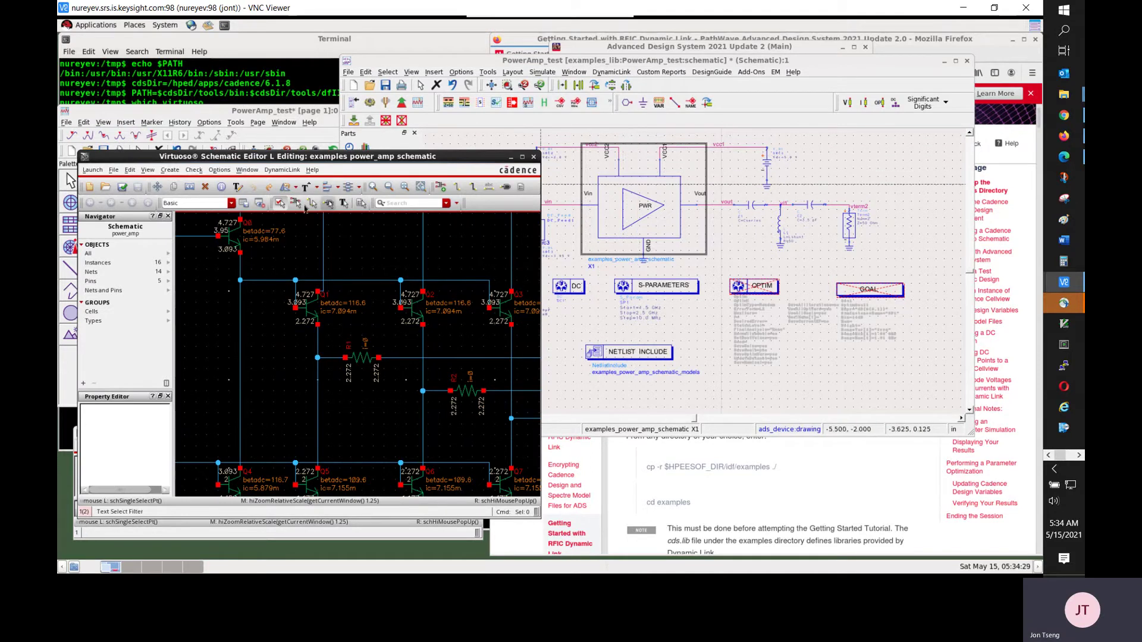
- Restore the design default annotations in the Virtuoso power_amp schematic
left_click(283, 172)
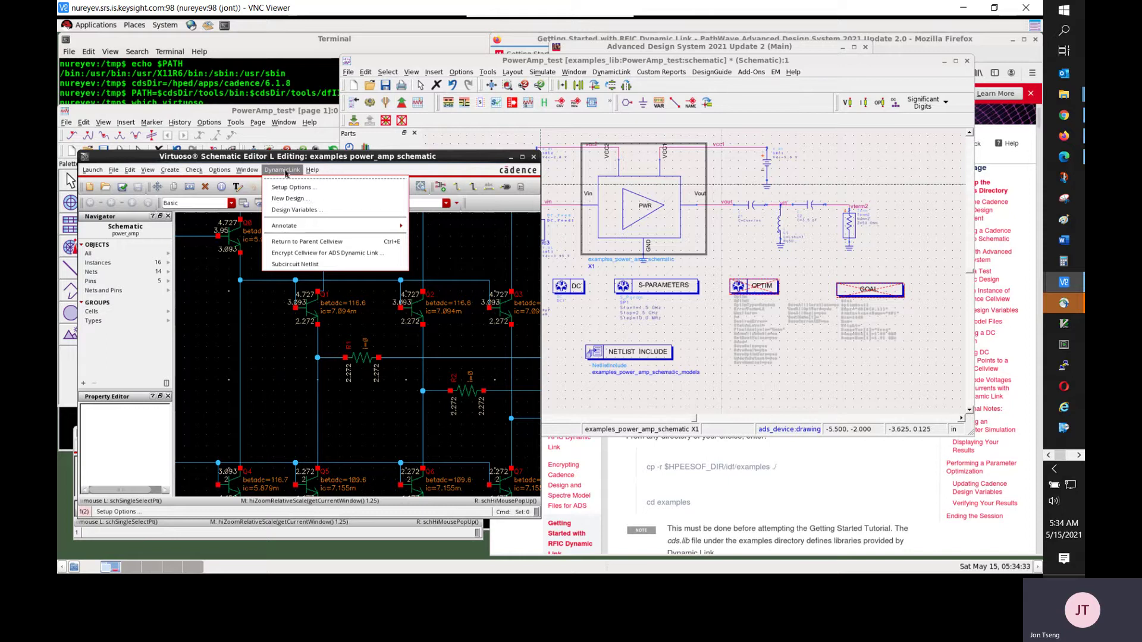
mouse_move(314, 233)
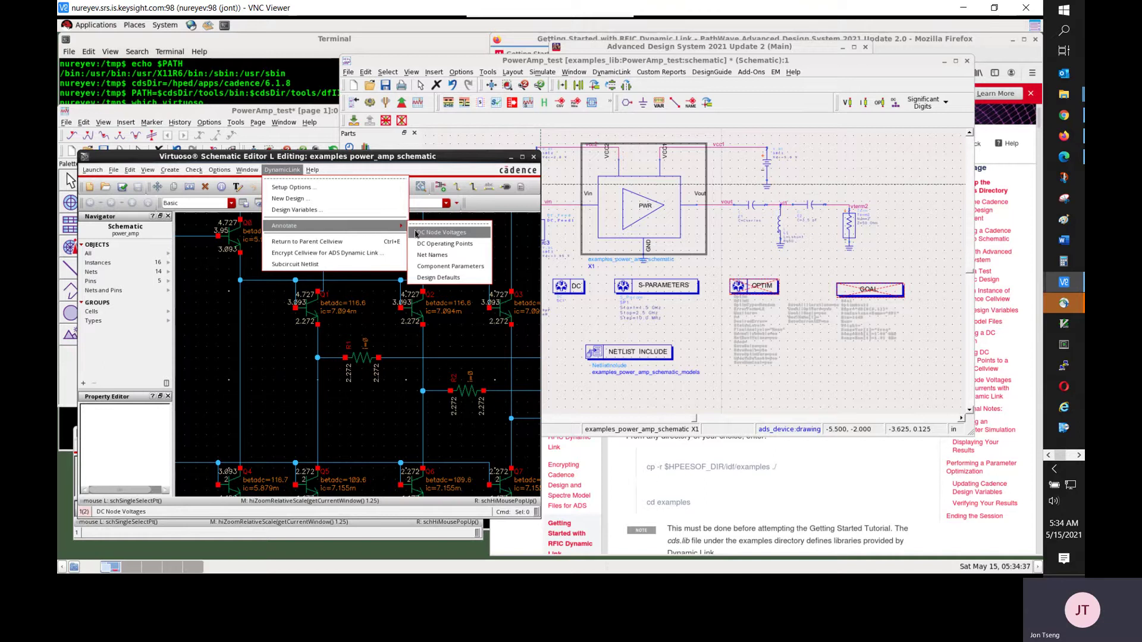
left_click(463, 278)
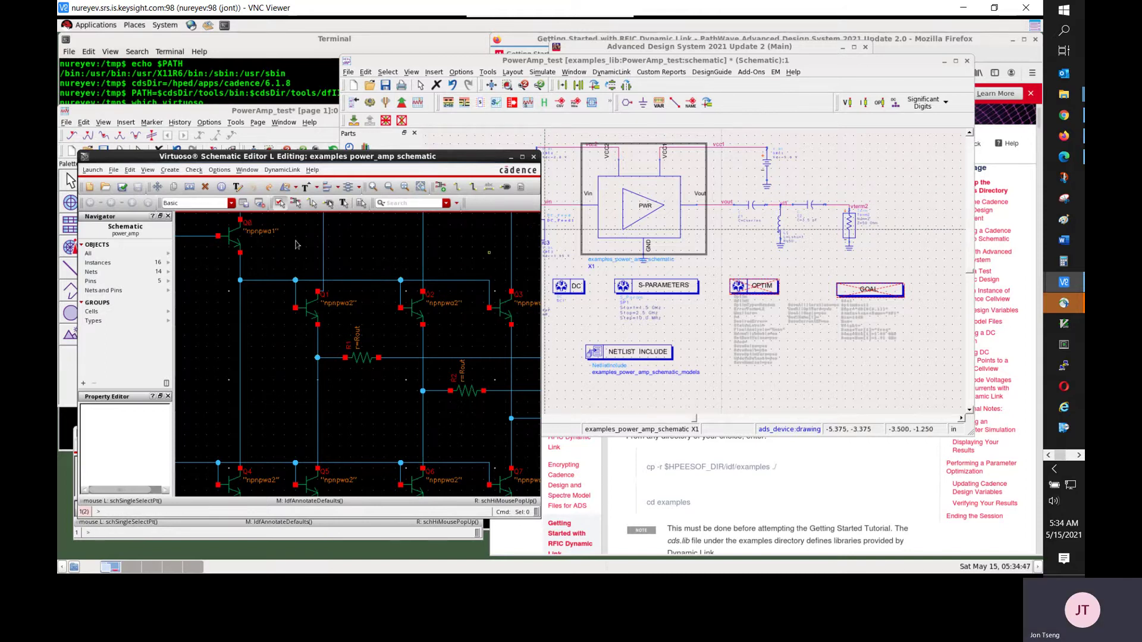
- Annotate the DC node voltages and DC operating points on the power_amp schematic directly from Virtuoso
left_click(283, 170)
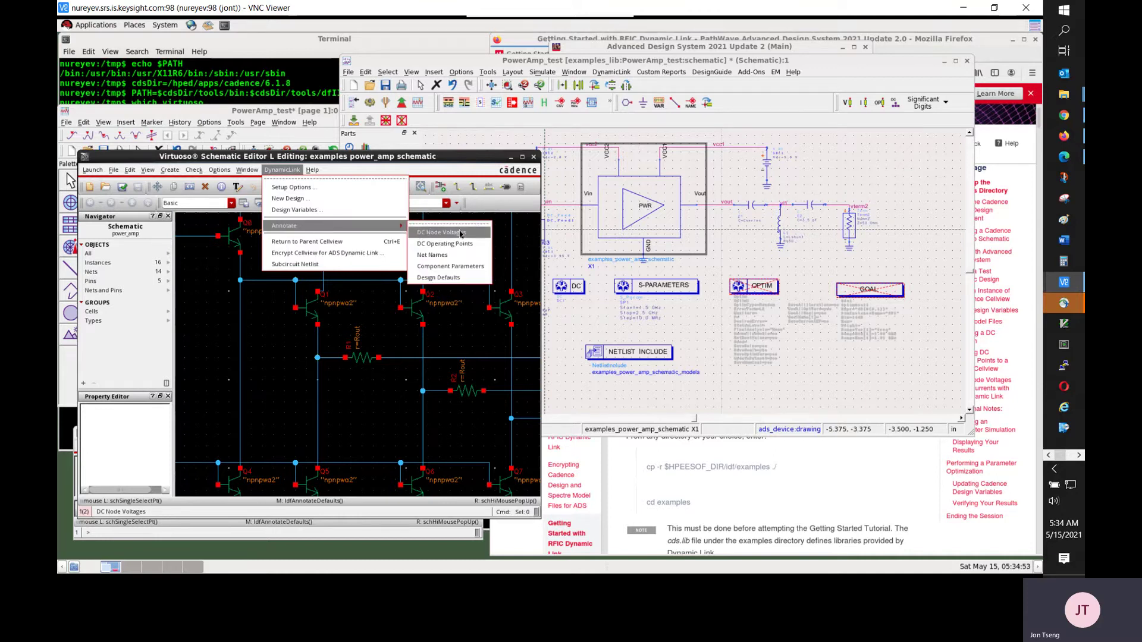
left_click(462, 234)
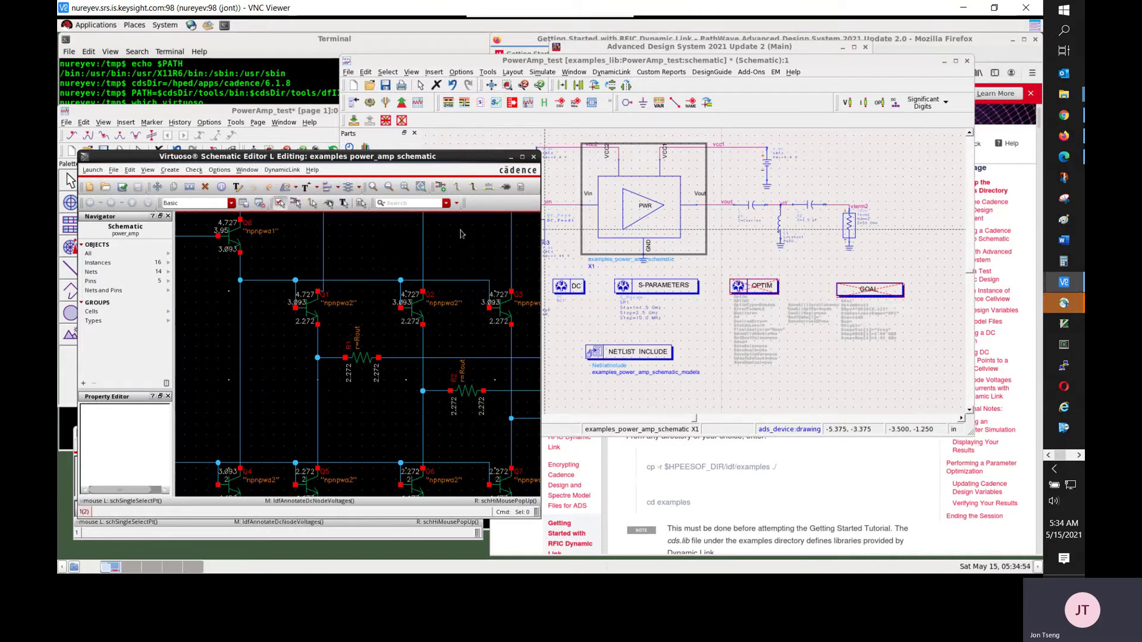
left_click(285, 171)
mouse_move(351, 230)
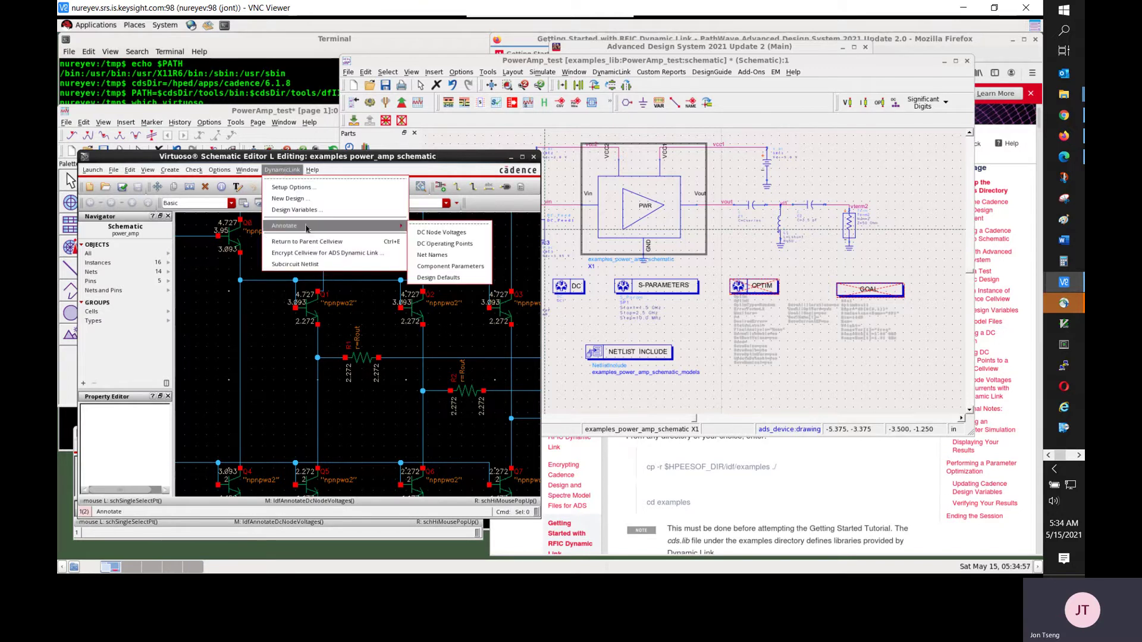
left_click(463, 245)
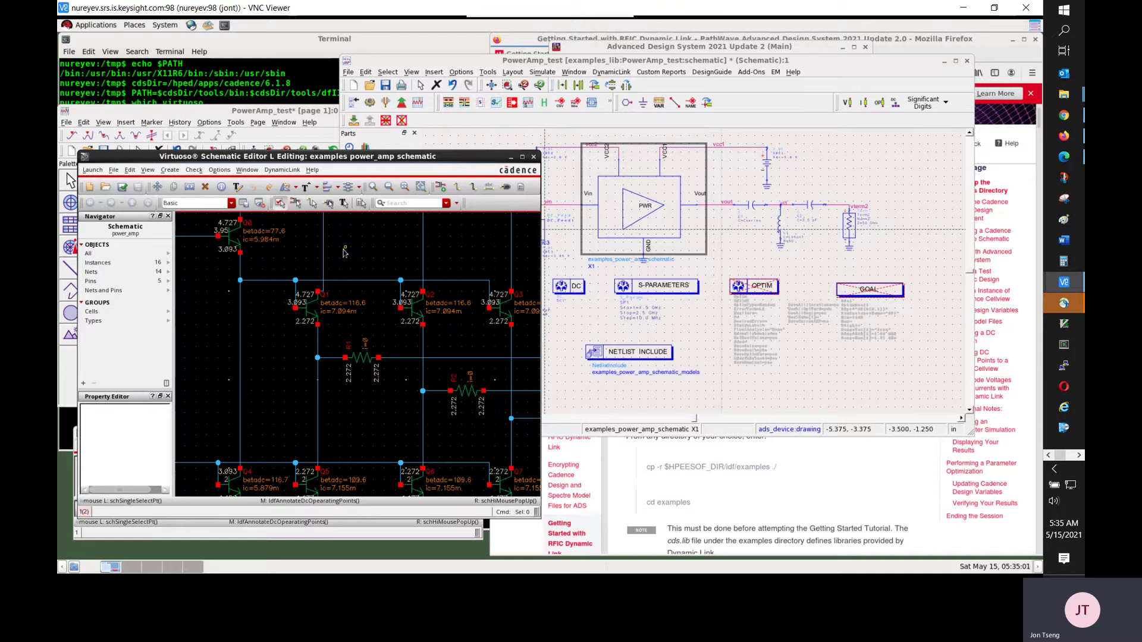
left_click(285, 171)
mouse_move(307, 227)
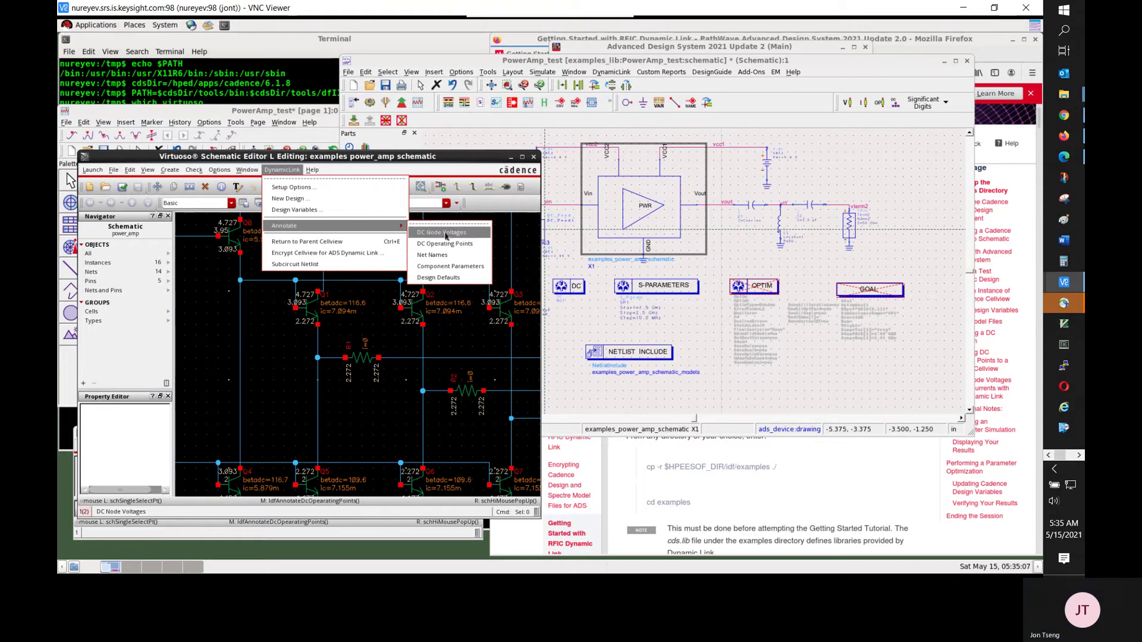
left_click(866, 66)
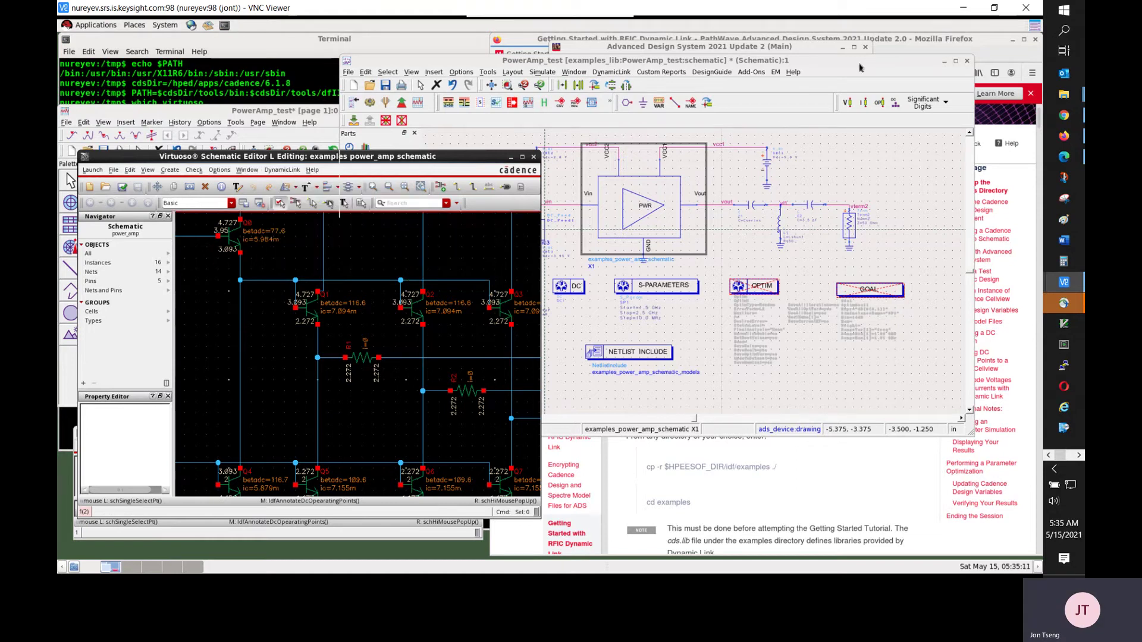
- Clear the DC annotation in the selected power amplifier cellview X1 from the PowerAmp_test schematic
left_click(860, 67)
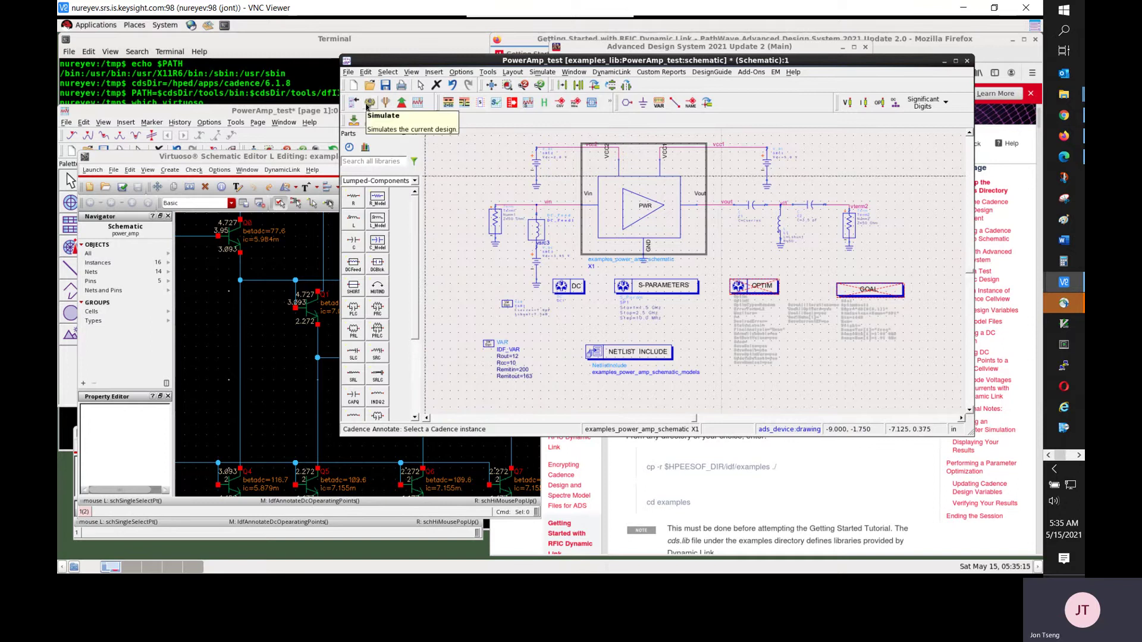
left_click(619, 74)
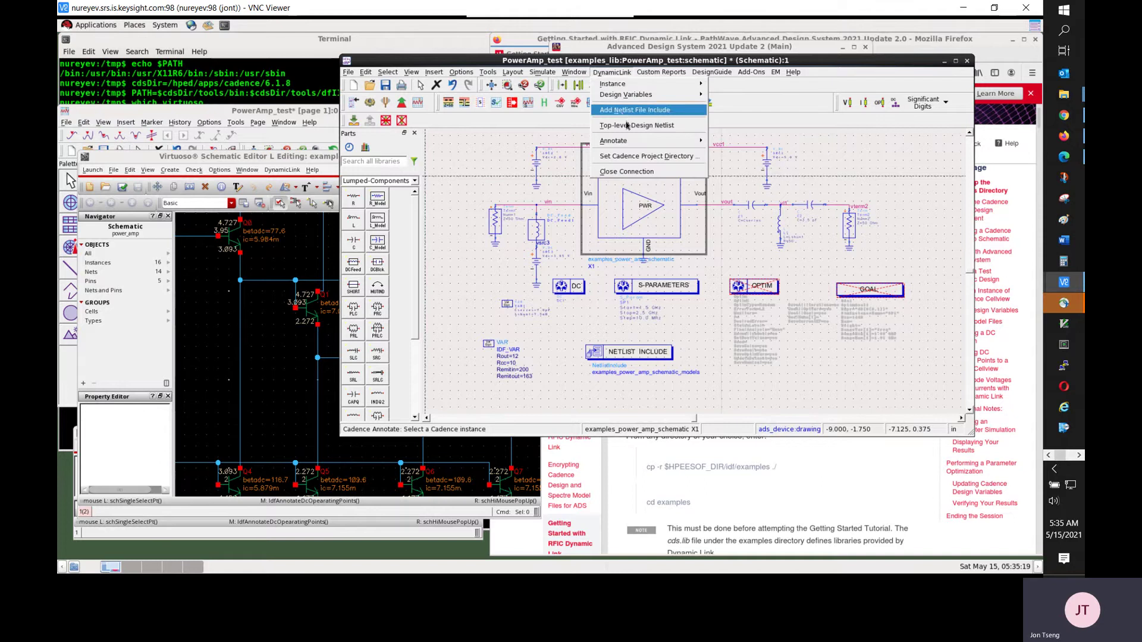
mouse_move(643, 143)
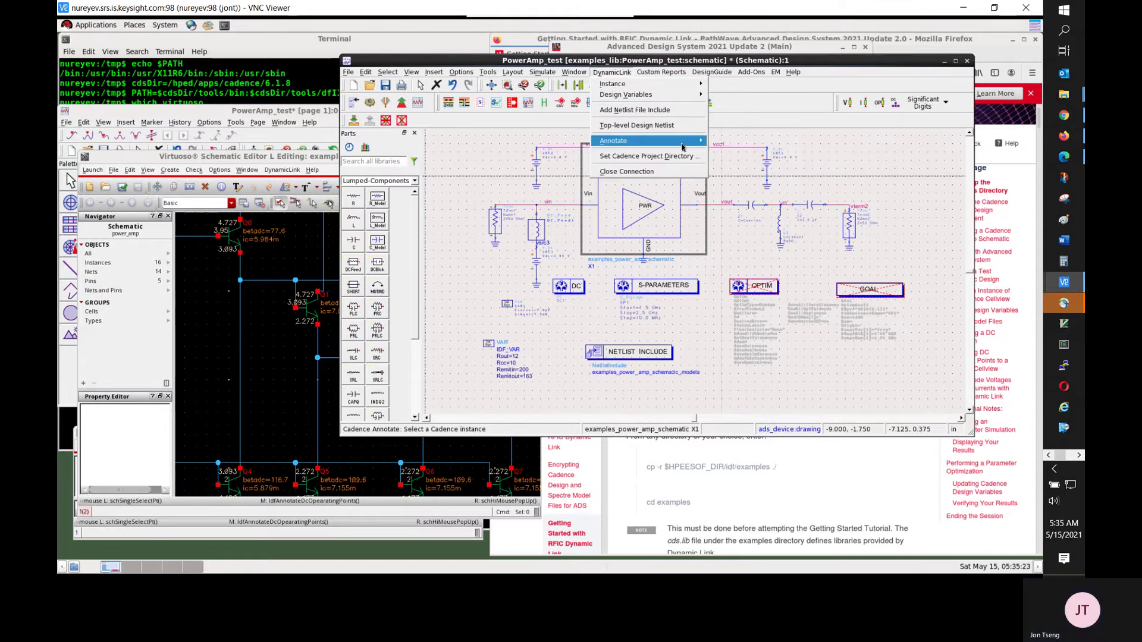
mouse_move(682, 147)
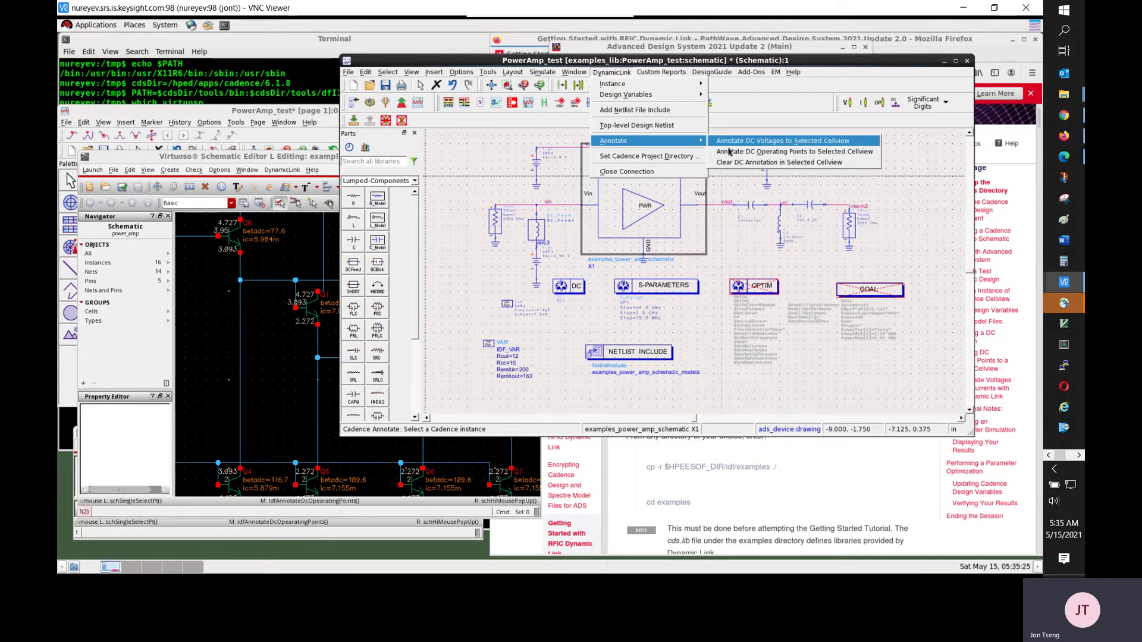
left_click(753, 164)
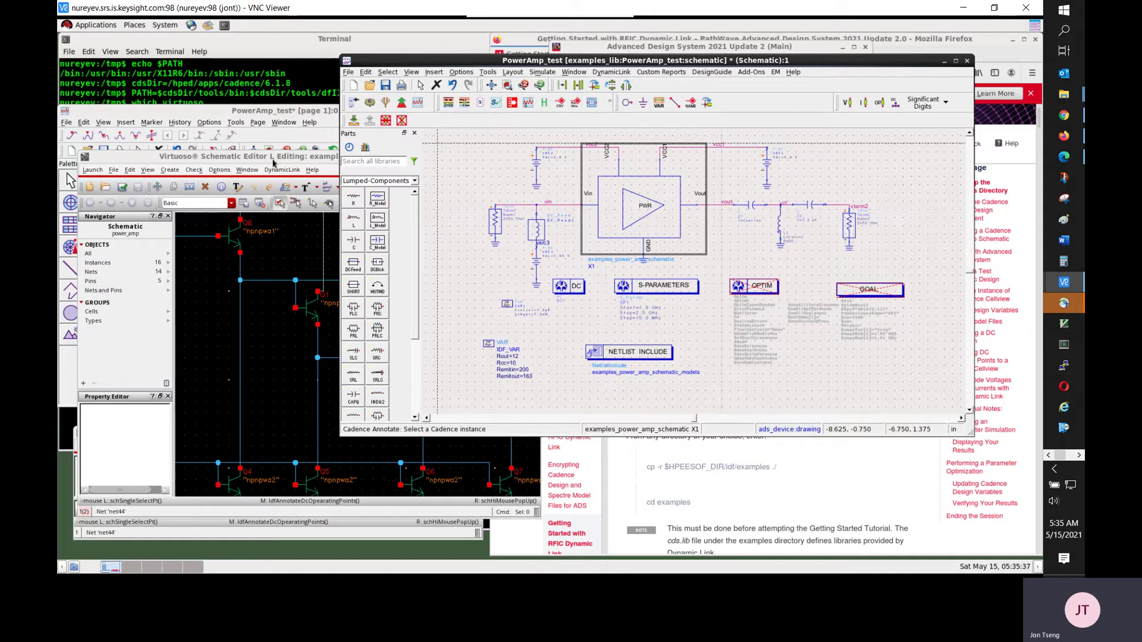
left_click(87, 172)
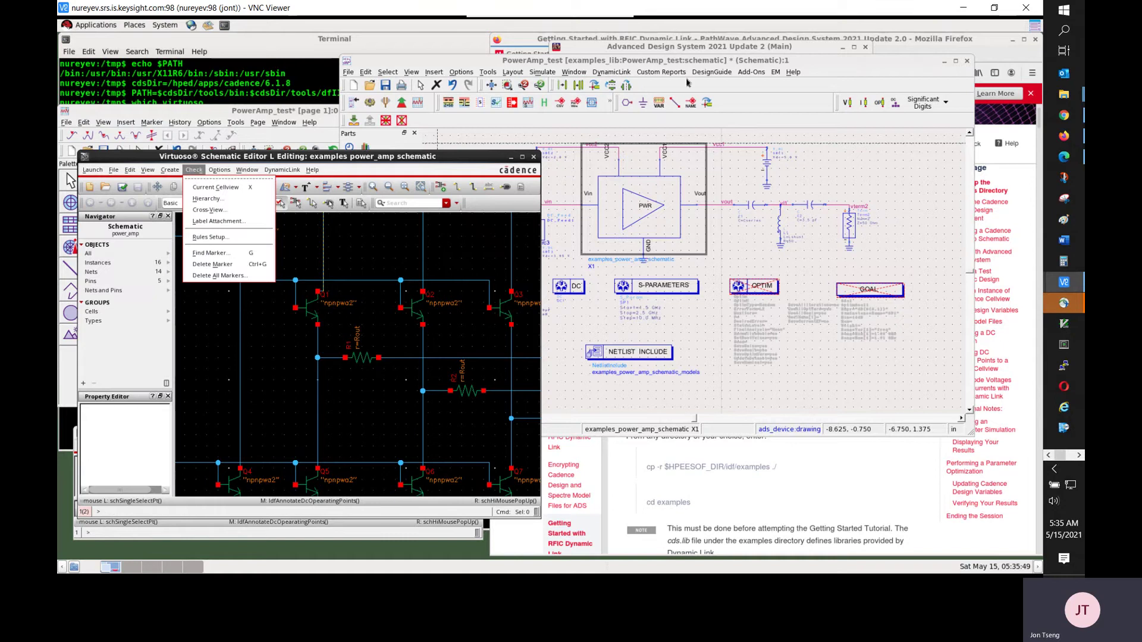
left_click(735, 62)
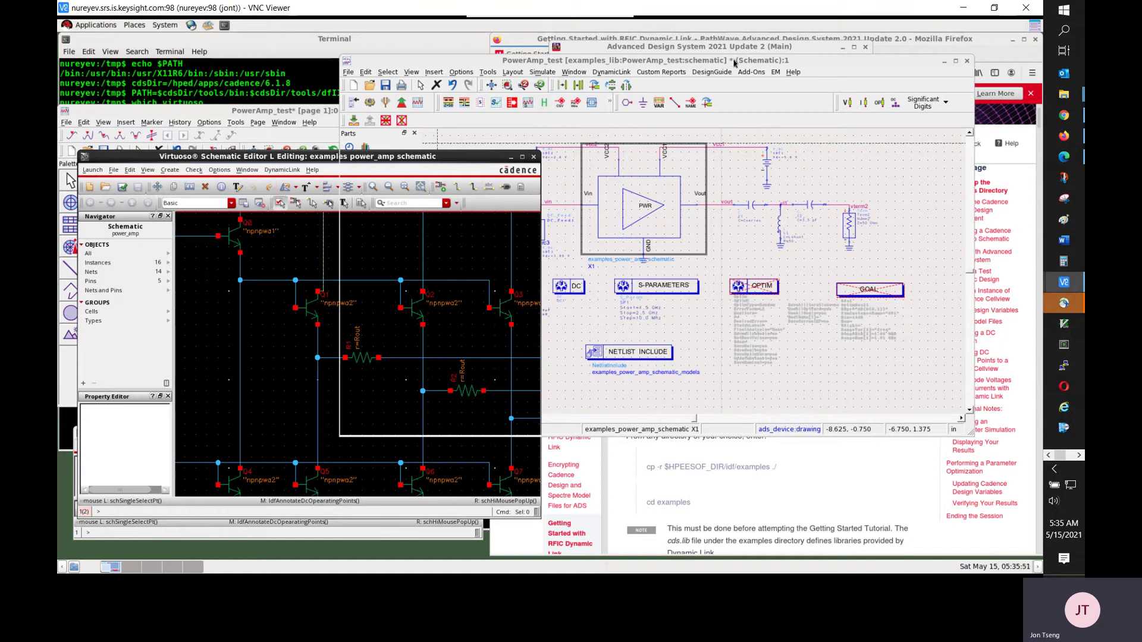
left_click(608, 72)
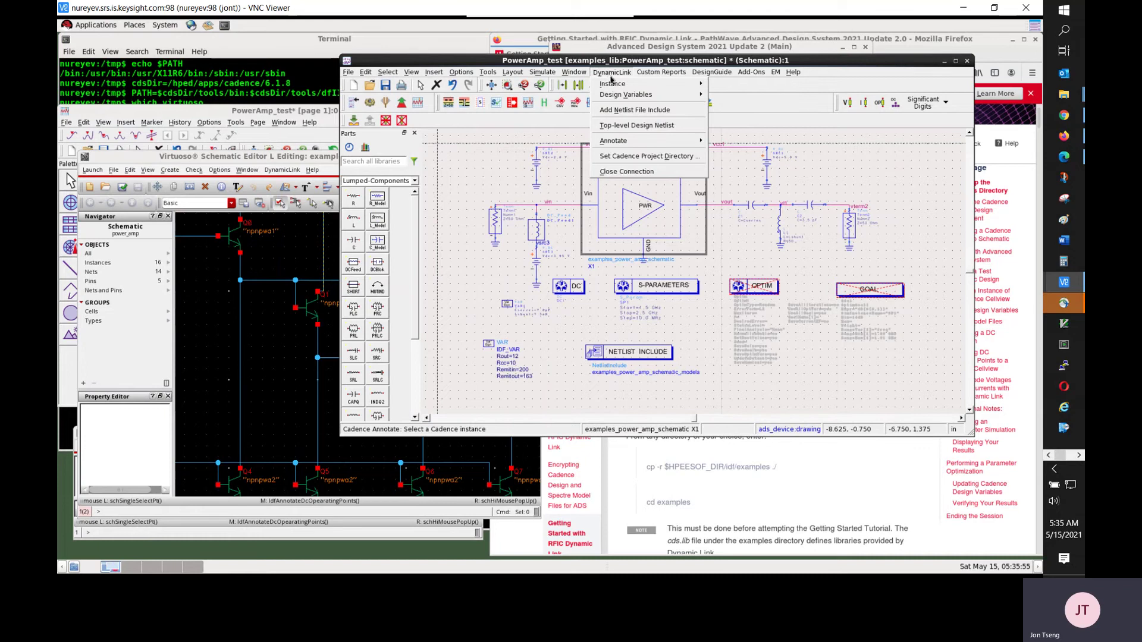
mouse_move(615, 84)
left_click(786, 112)
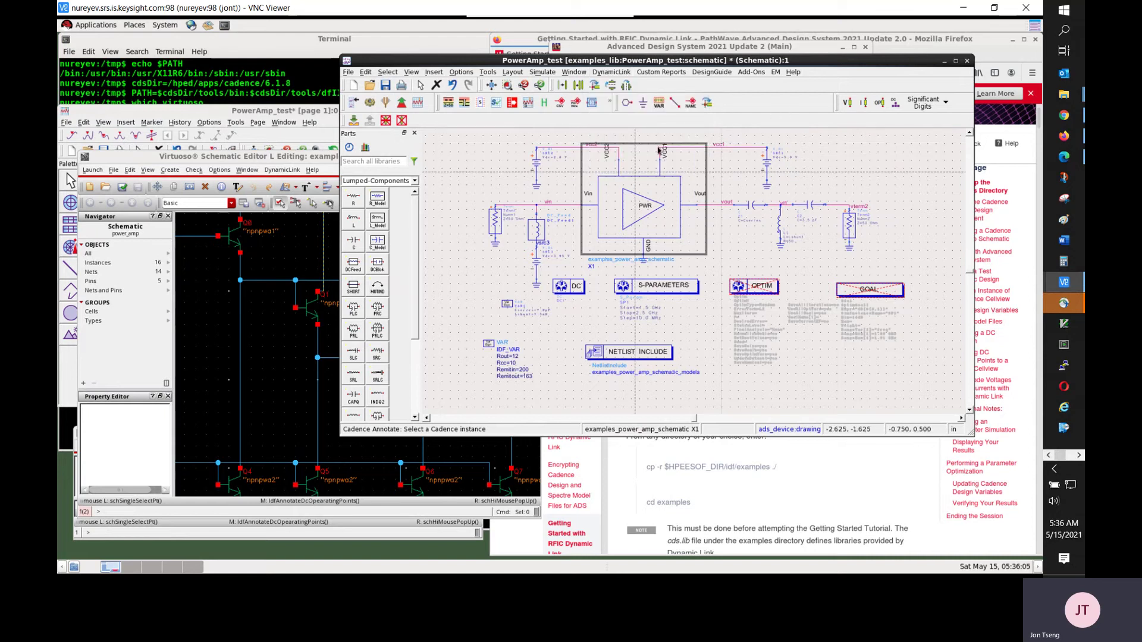
left_click(612, 73)
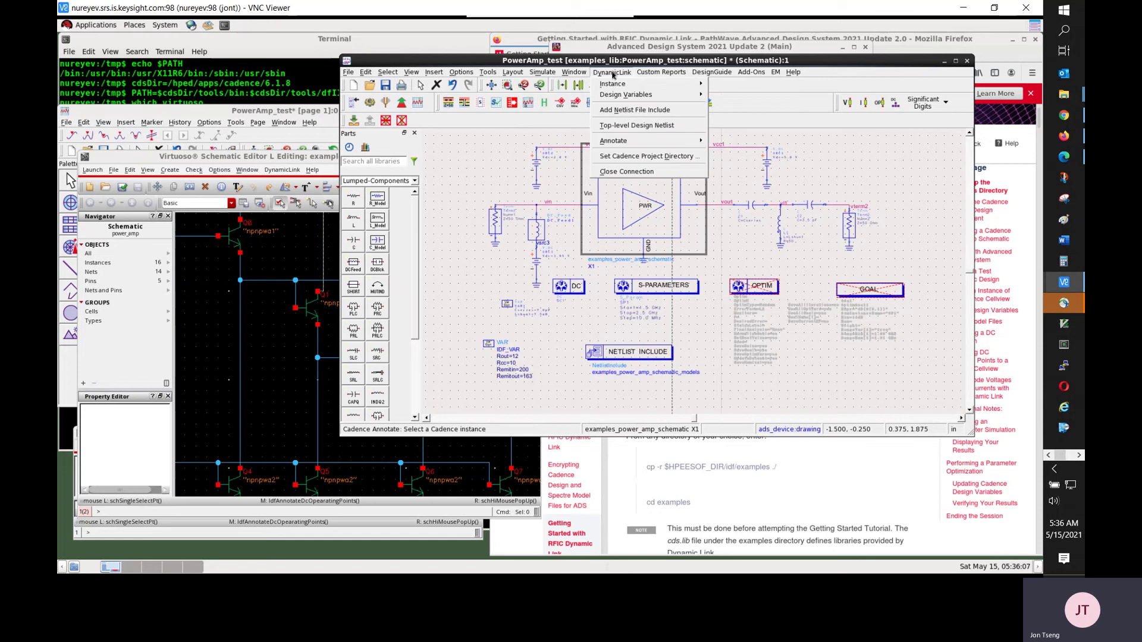
mouse_move(617, 96)
left_click(805, 88)
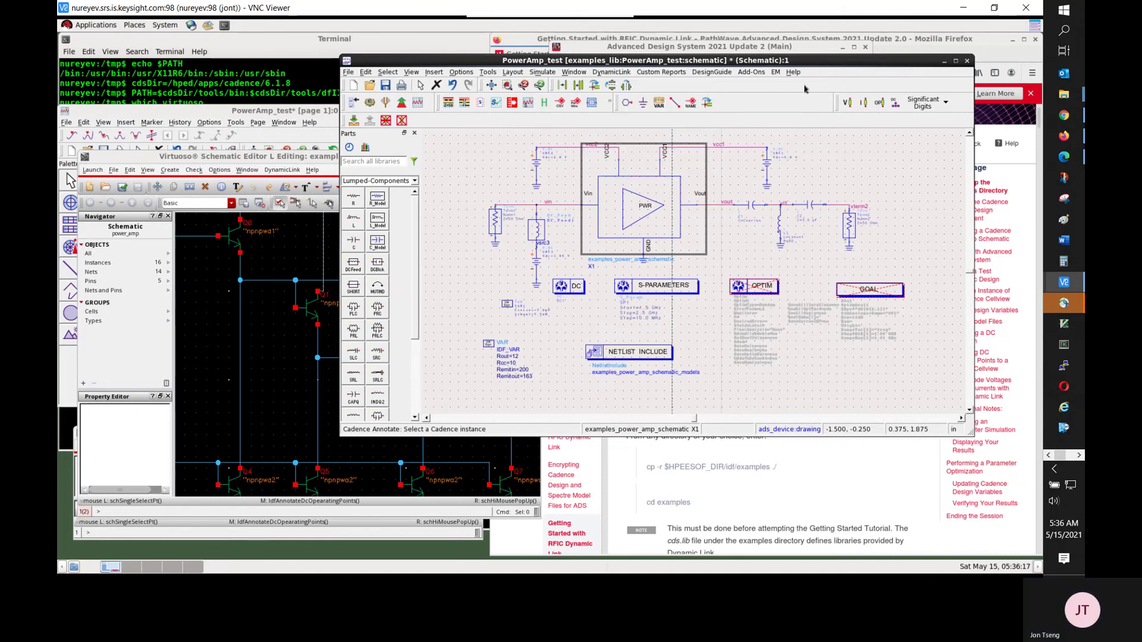
- Switch to the Firefox window showing the Getting Started with RFIC Dynamic Link documentation
left_click(1032, 143)
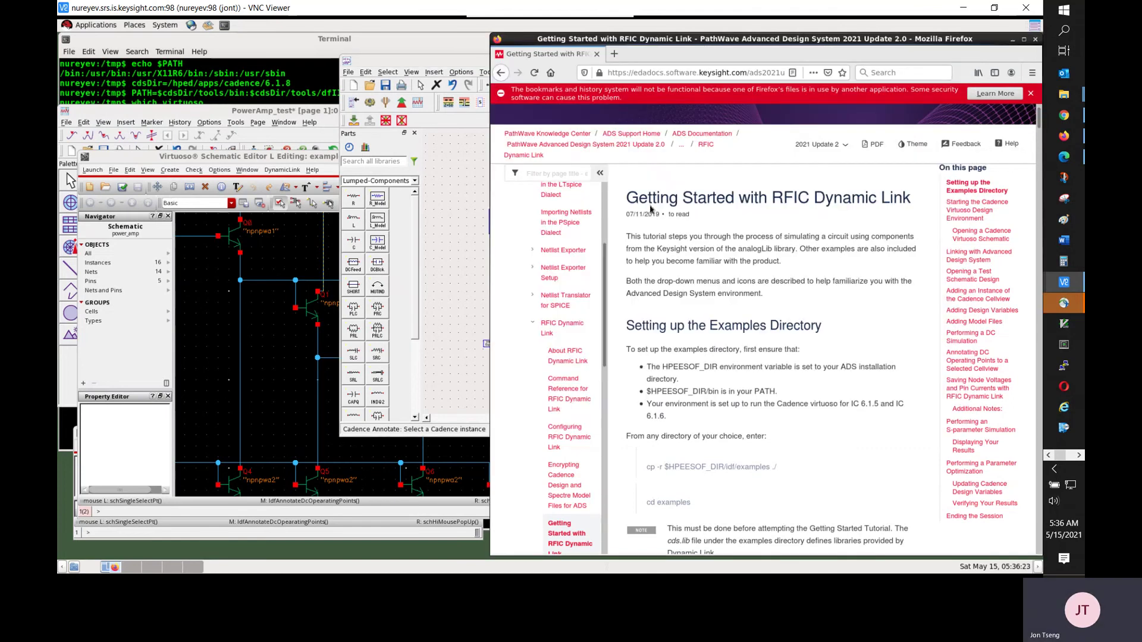